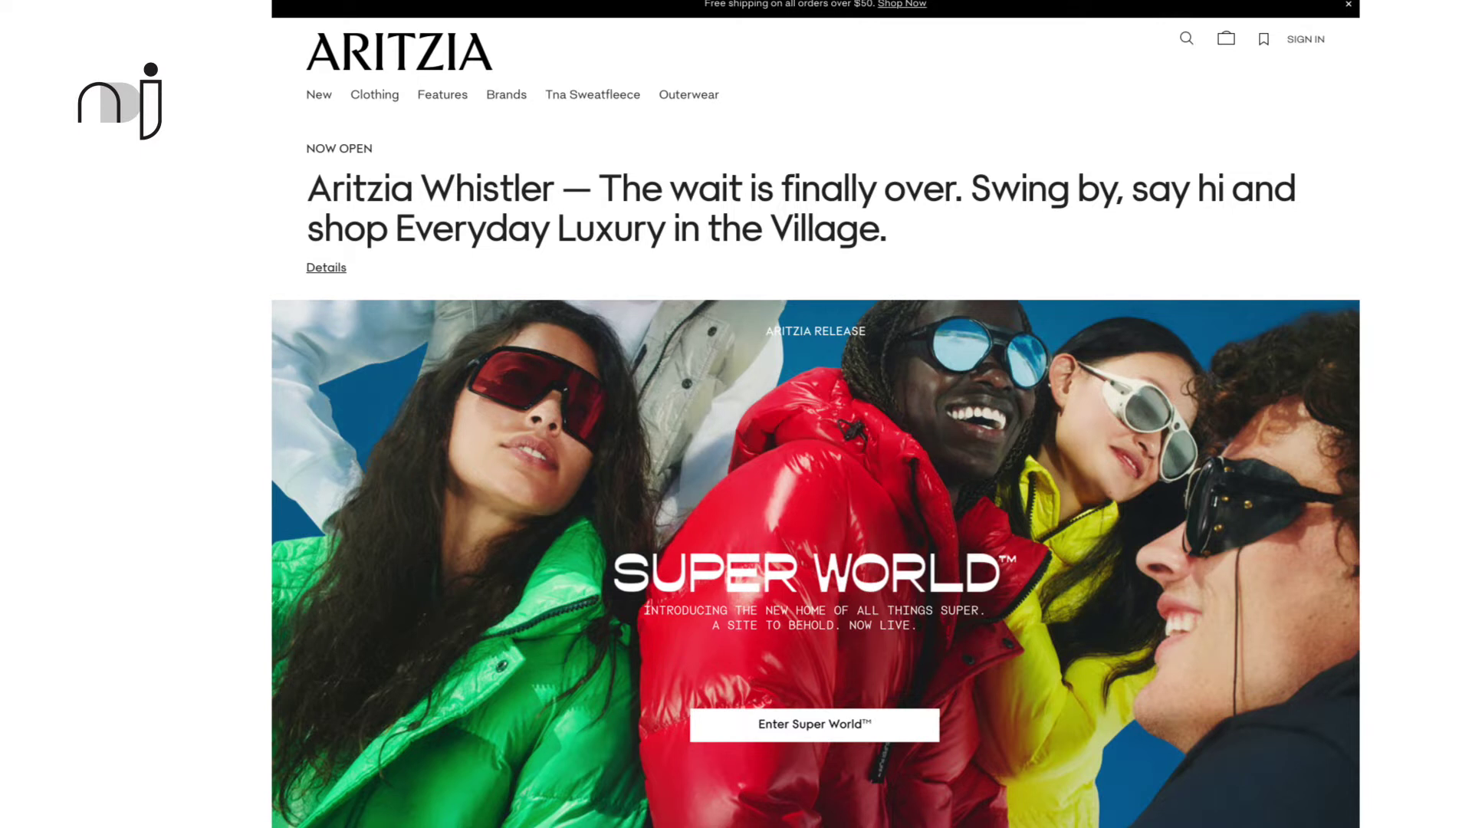
Scroll the Aritzia homepage past the product tiles and Wimbledon tennis section down to the footer
{"action": "scroll", "coordinate": [816, 414], "scroll_direction": "down", "scroll_amount": 7}
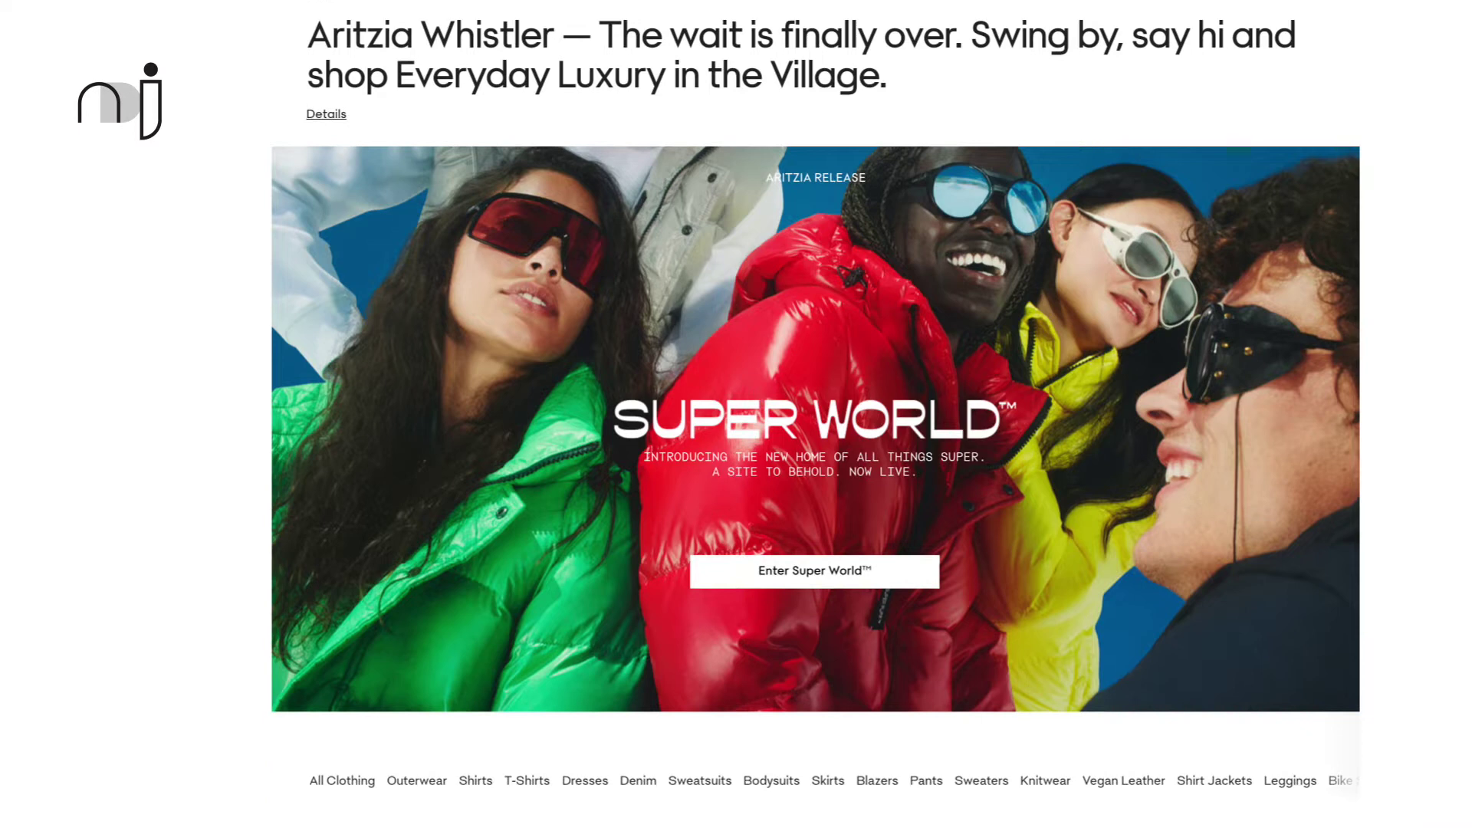
{"action": "scroll", "coordinate": [816, 414], "scroll_direction": "down", "scroll_amount": 13}
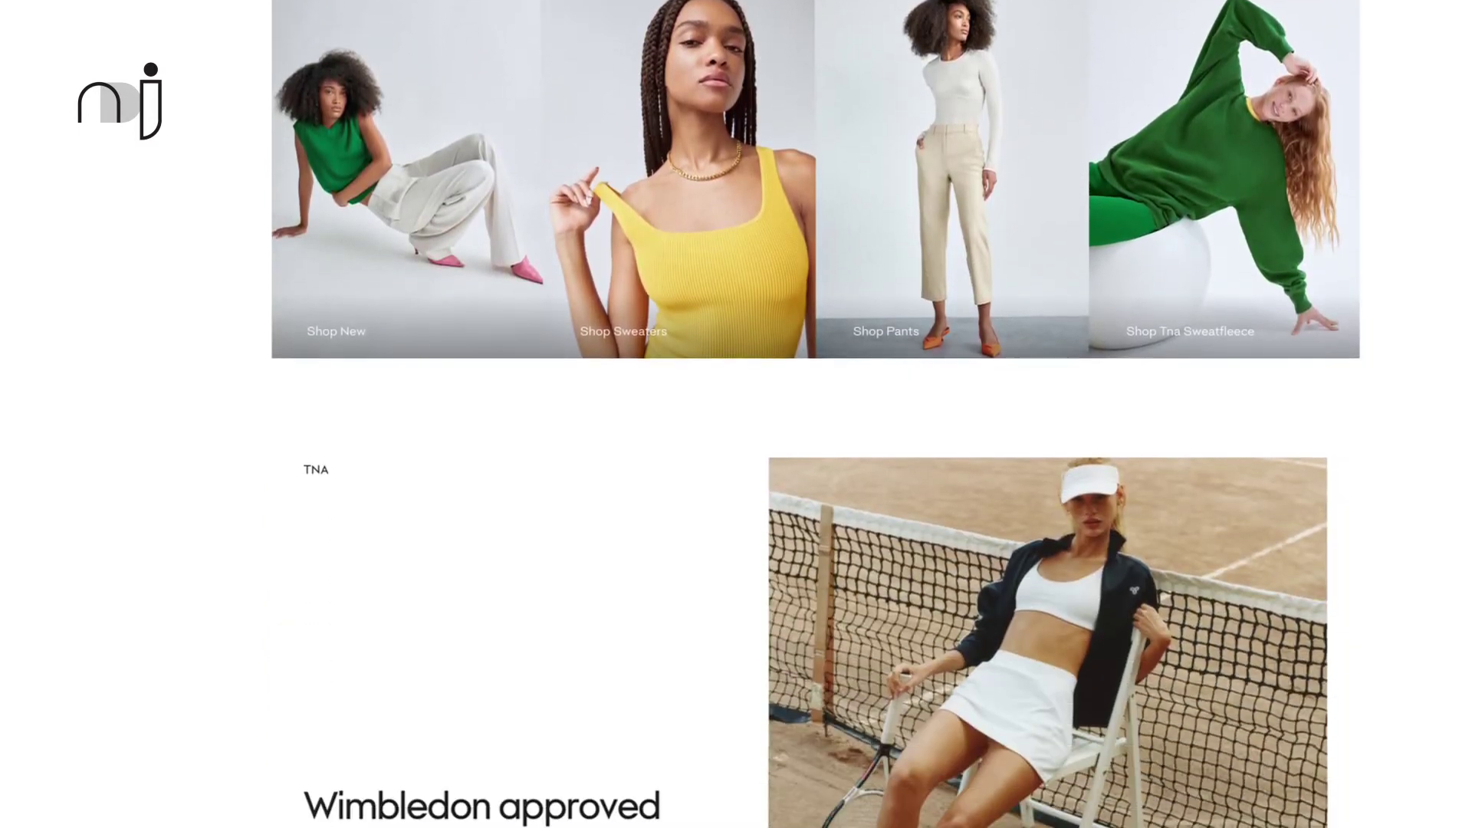
{"action": "scroll", "coordinate": [816, 414], "scroll_direction": "down", "scroll_amount": 7}
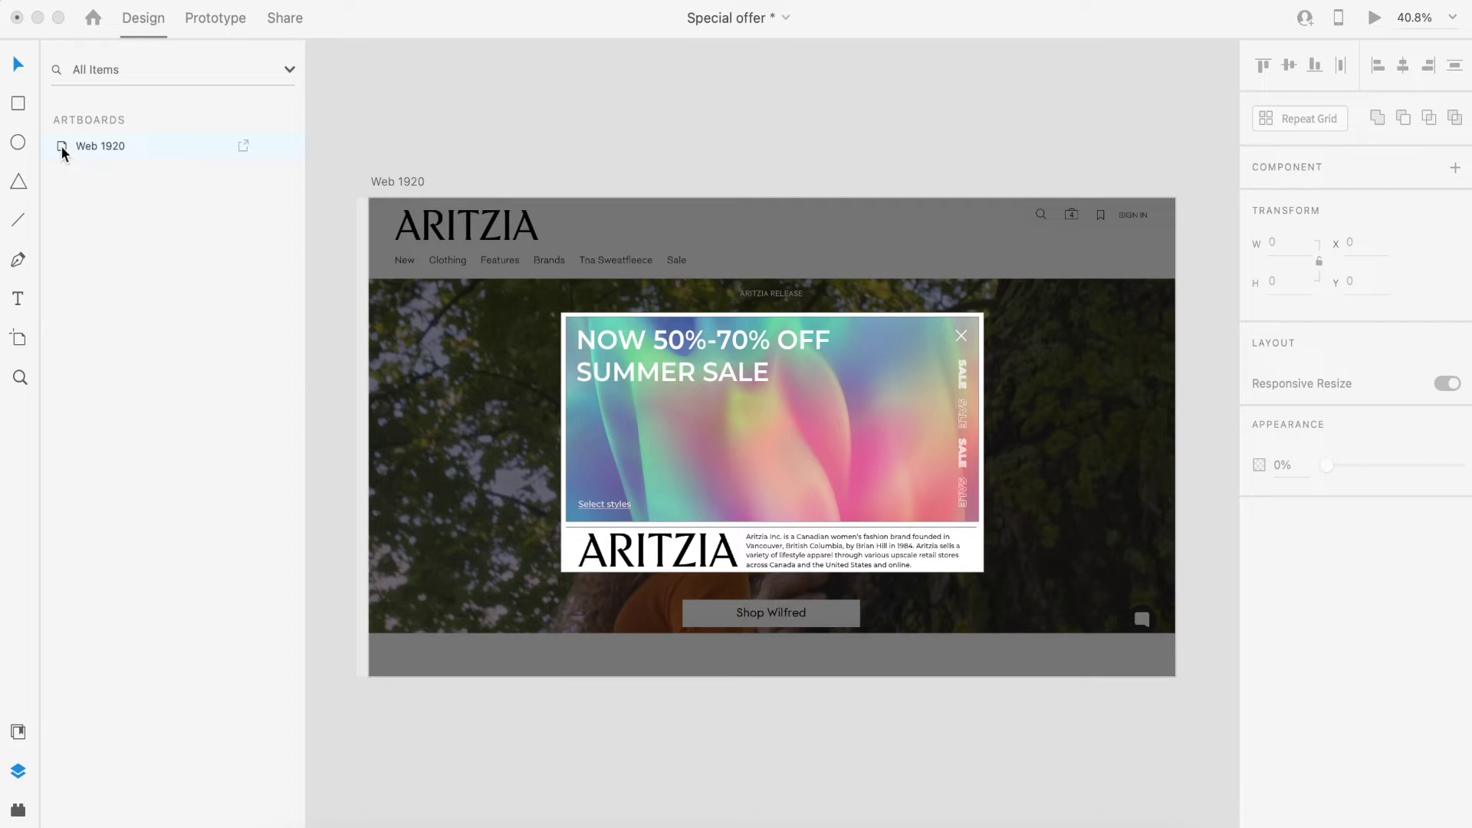
In Web 1920's layers, select everything from the white overlay layer up to the aritzia layer
{"action": "left_click", "coordinate": [61, 145]}
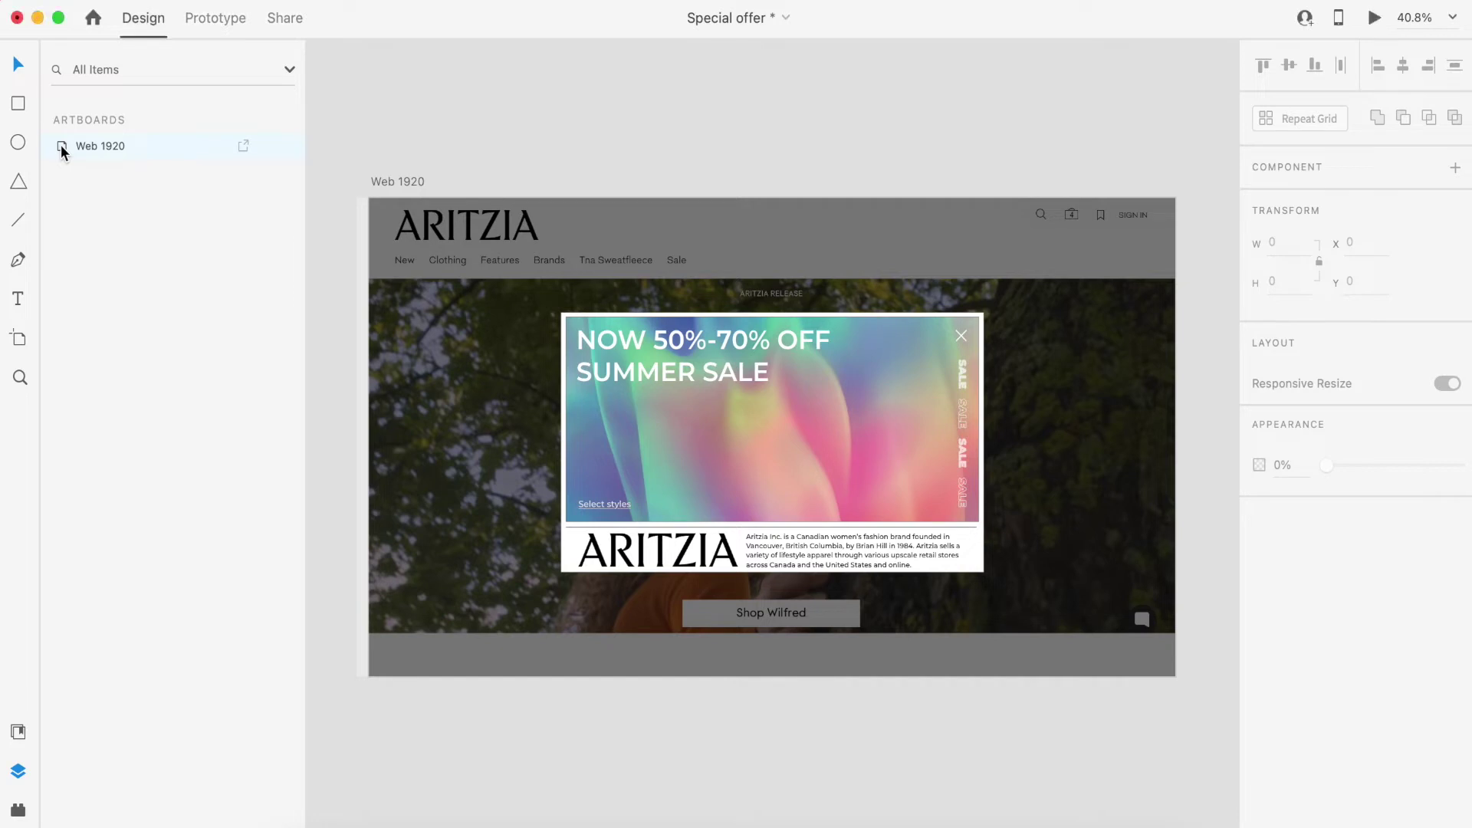
{"action": "left_click", "coordinate": [61, 145]}
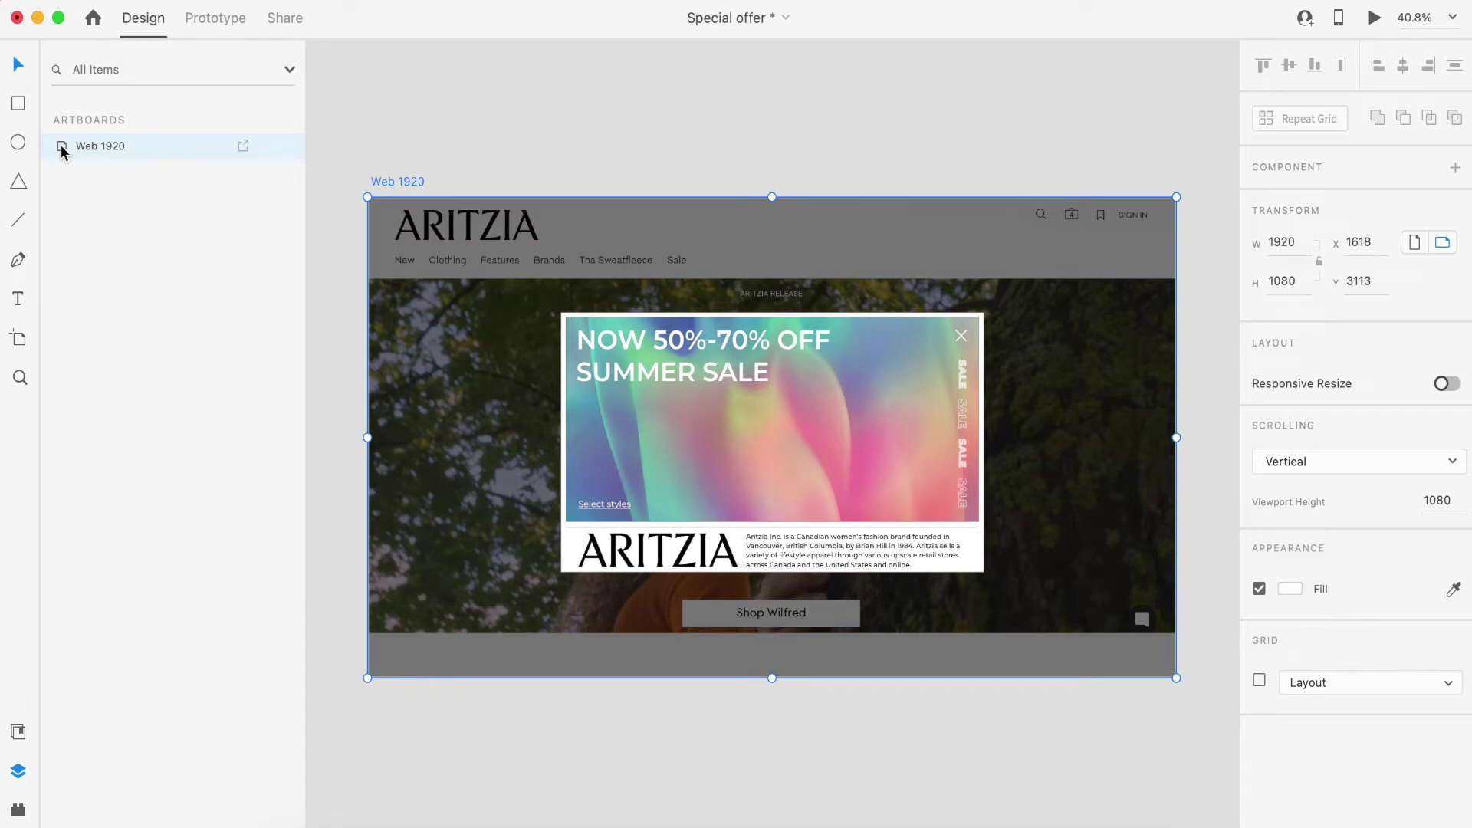
{"action": "double_click", "coordinate": [61, 145]}
{"action": "left_click", "coordinate": [134, 484]}
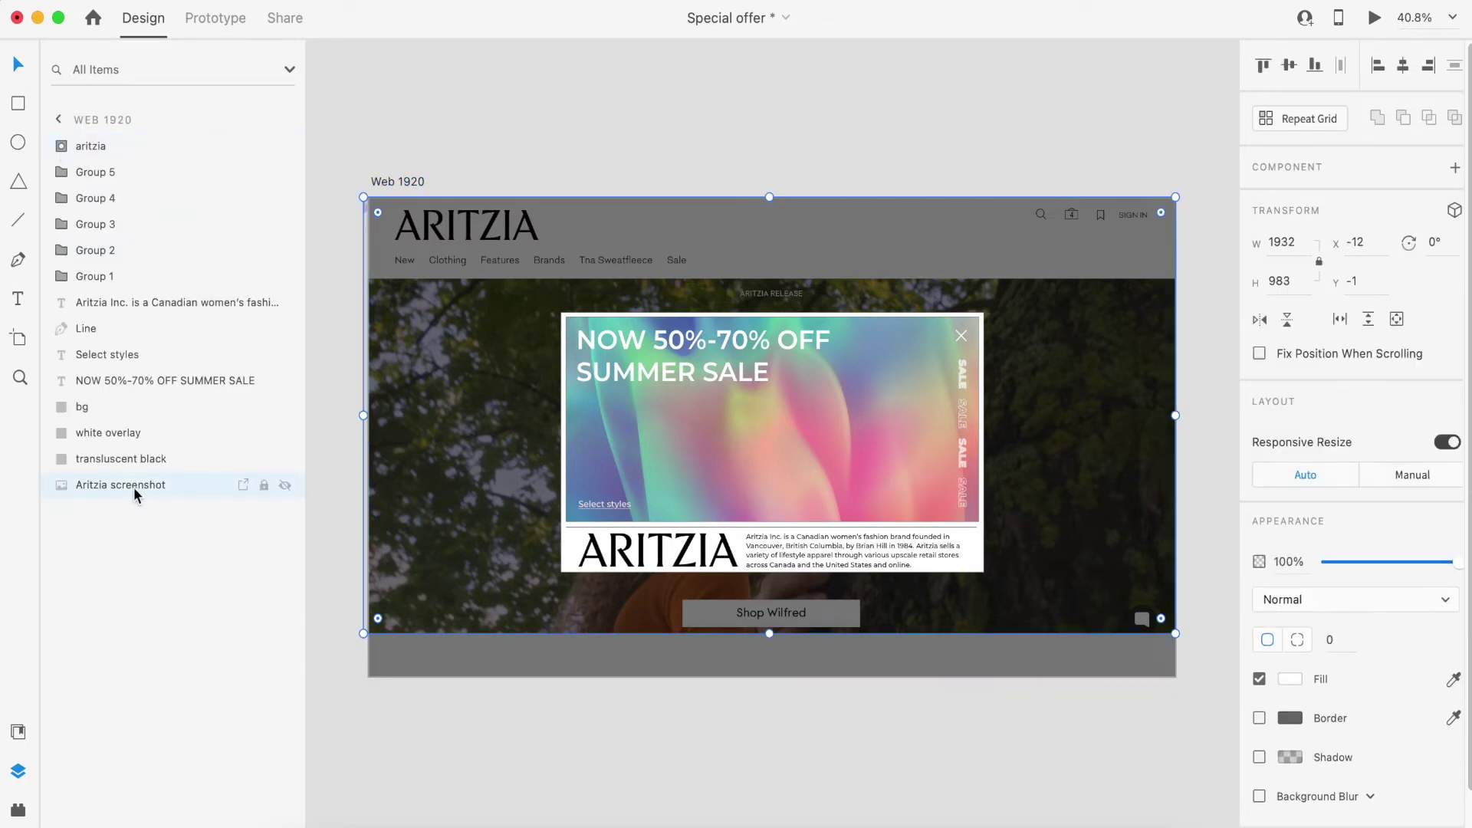
{"action": "left_click", "coordinate": [136, 460]}
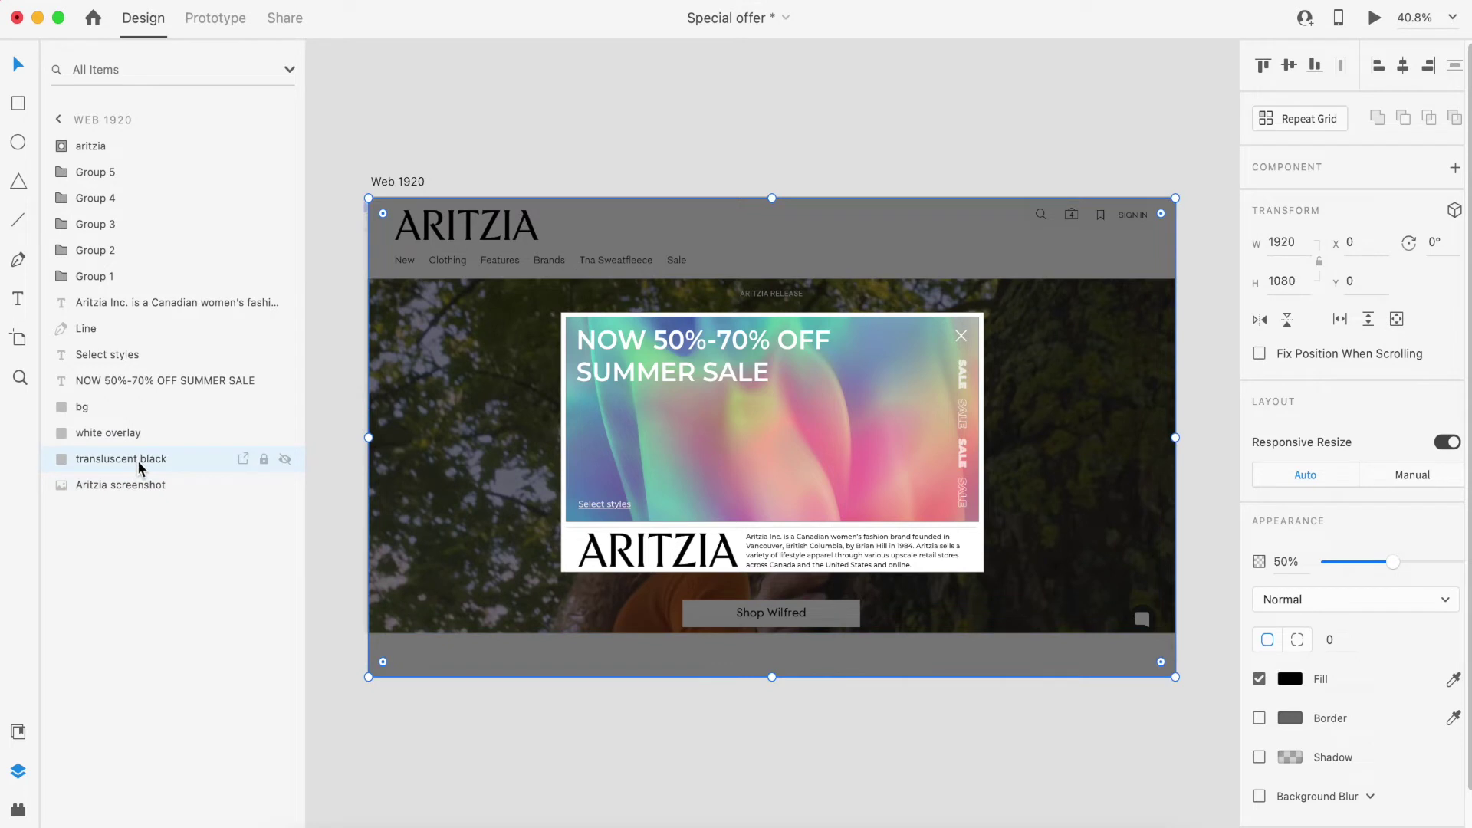
{"action": "left_click", "coordinate": [132, 439]}
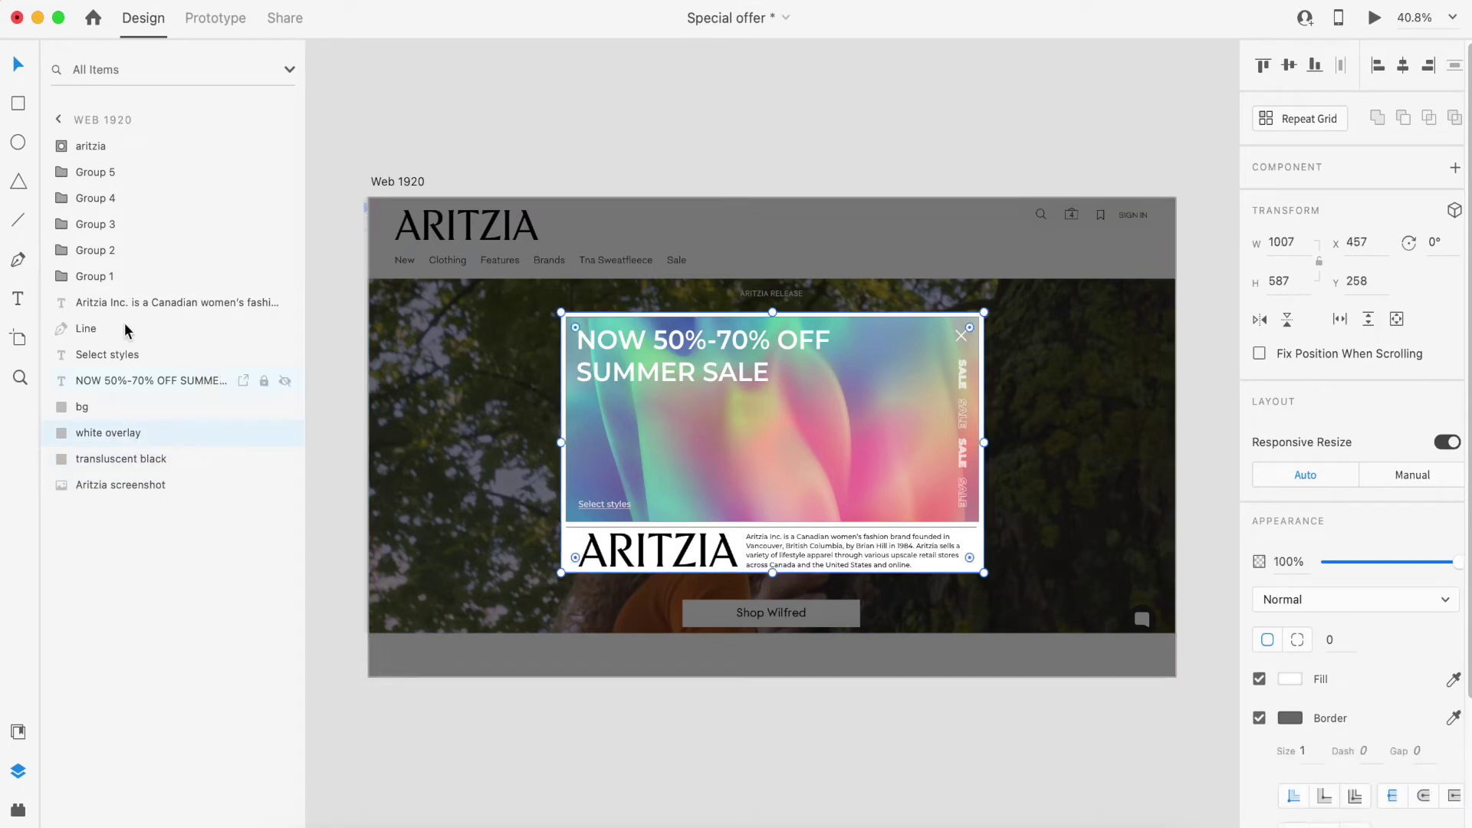
{"action": "left_click", "coordinate": [144, 146], "text": "shift"}
Group the selected pop-up layers and name the group 'design overlay'
{"action": "right_click", "coordinate": [144, 146]}
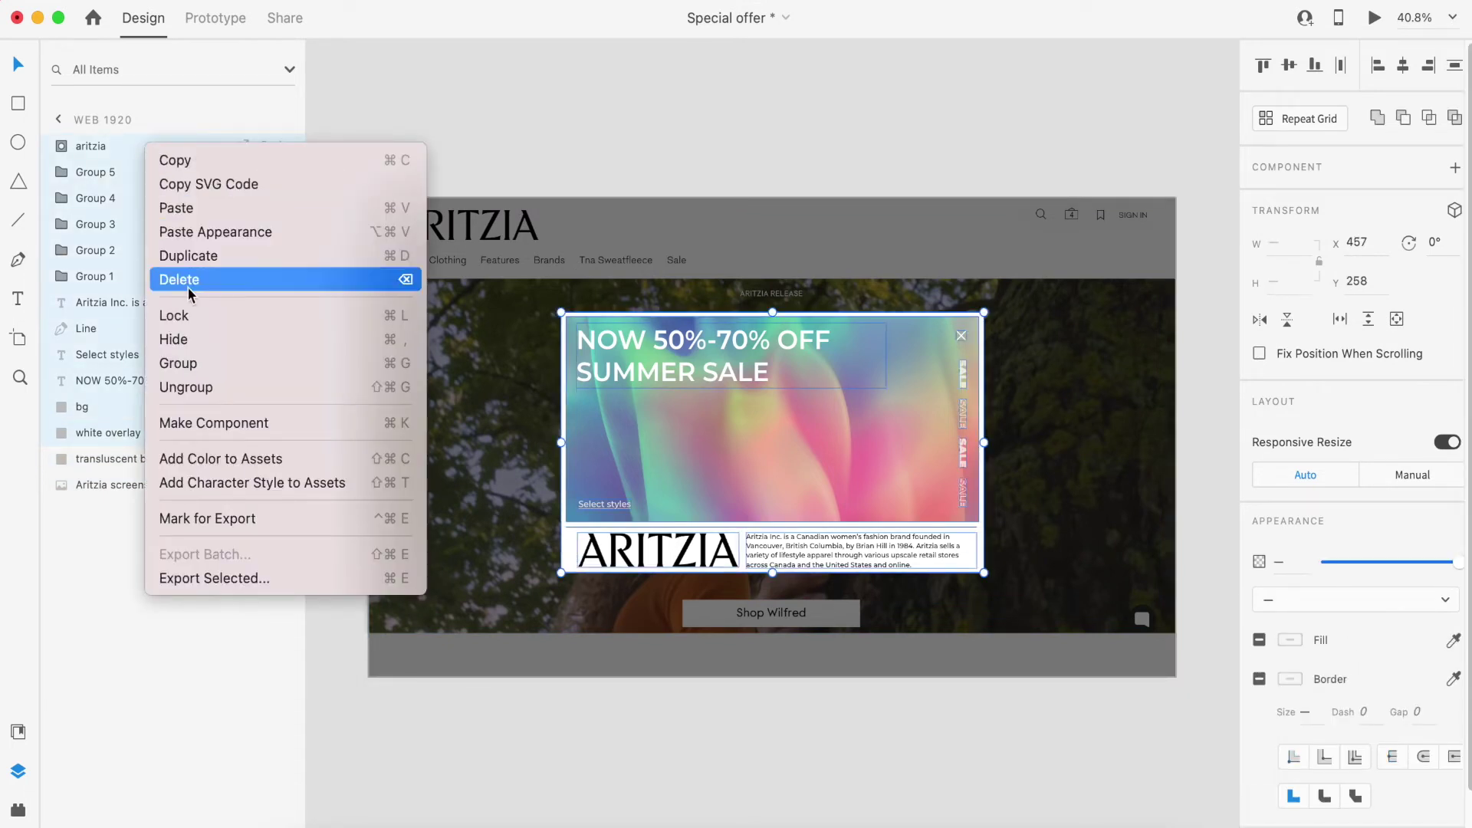
{"action": "left_click", "coordinate": [213, 365]}
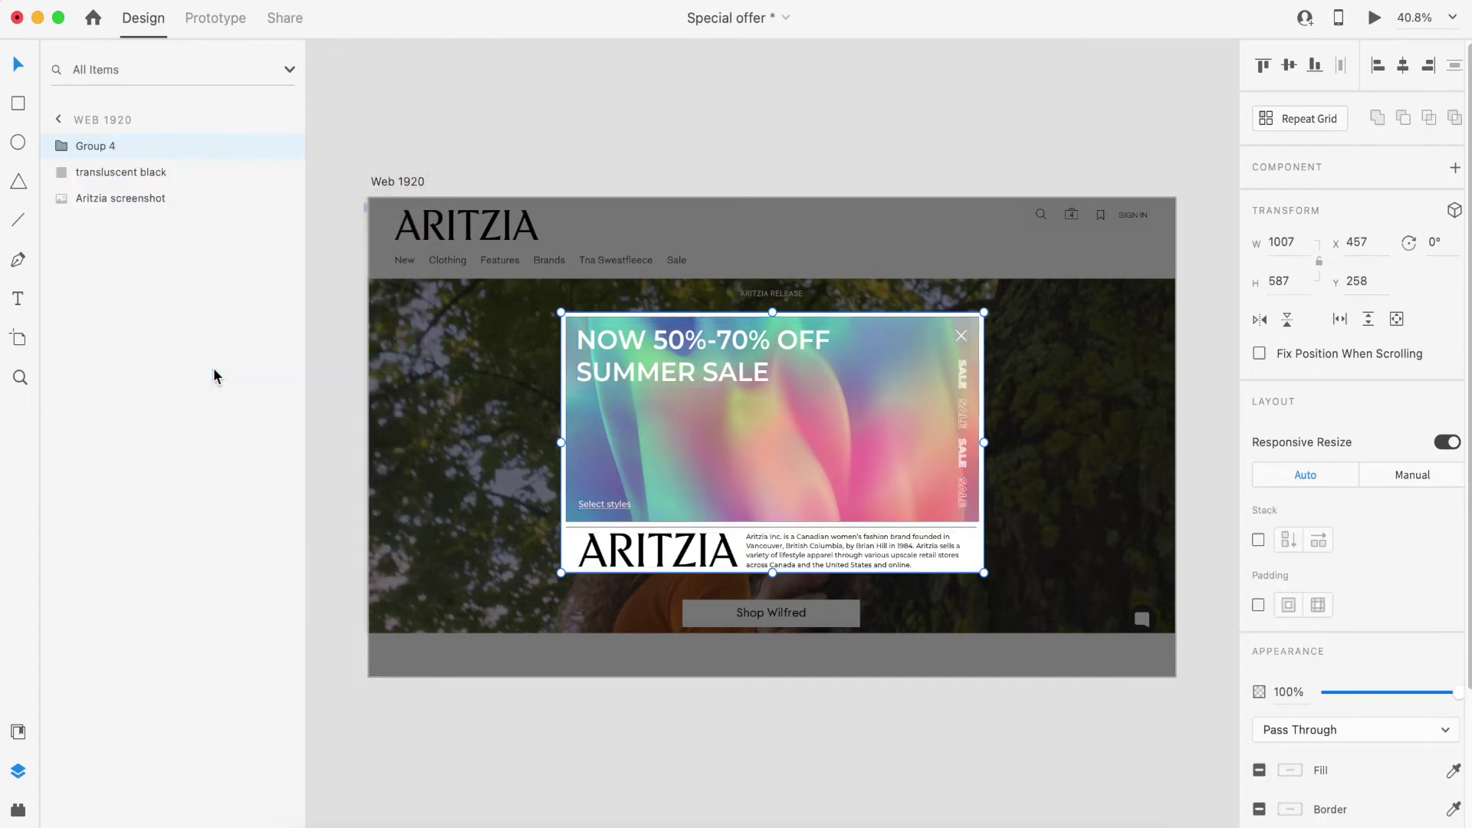
{"action": "double_click", "coordinate": [98, 146]}
{"action": "key", "text": "BackSpace"}
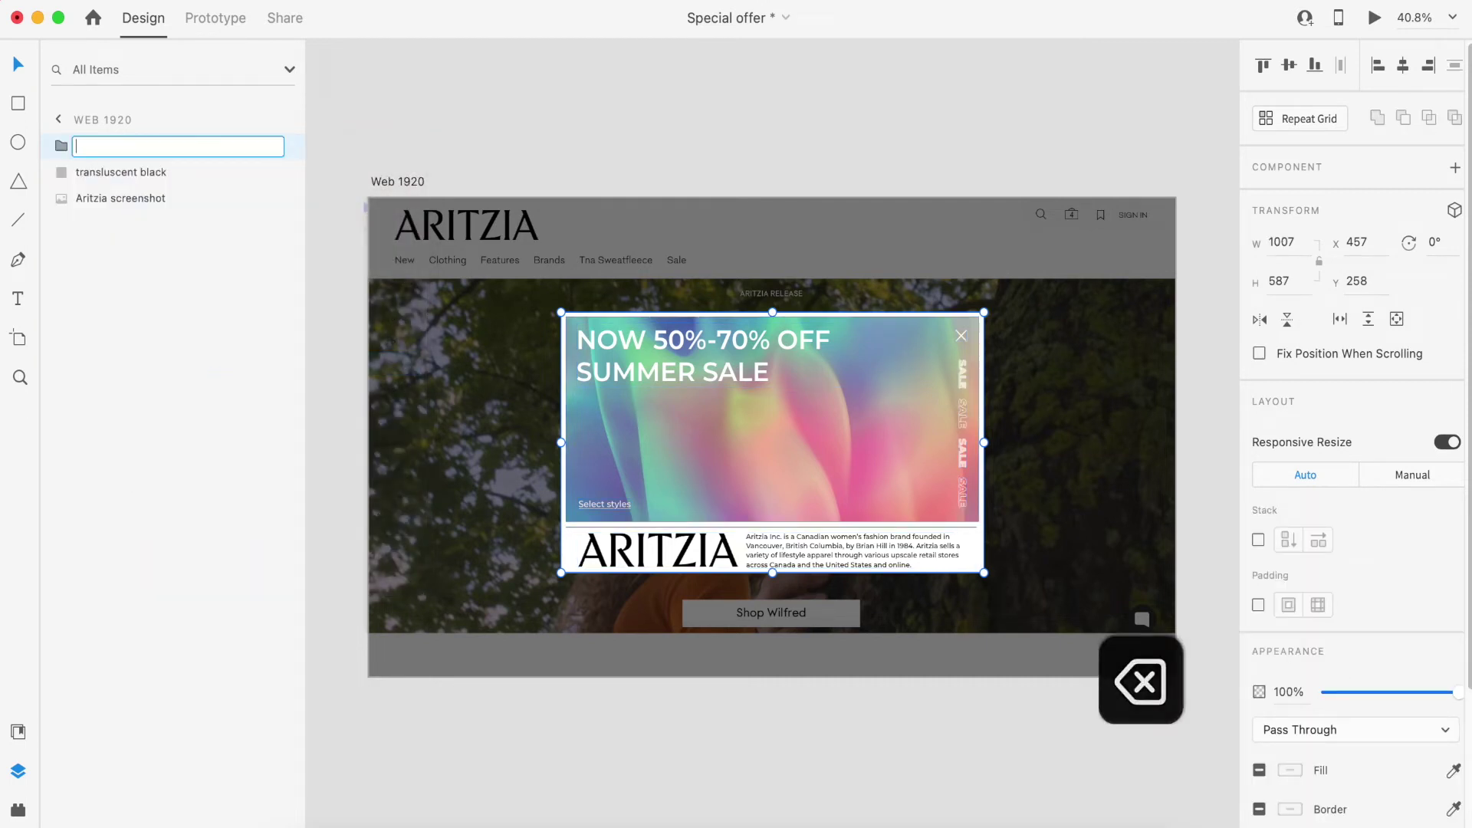
{"action": "type", "text": "design overlay"}
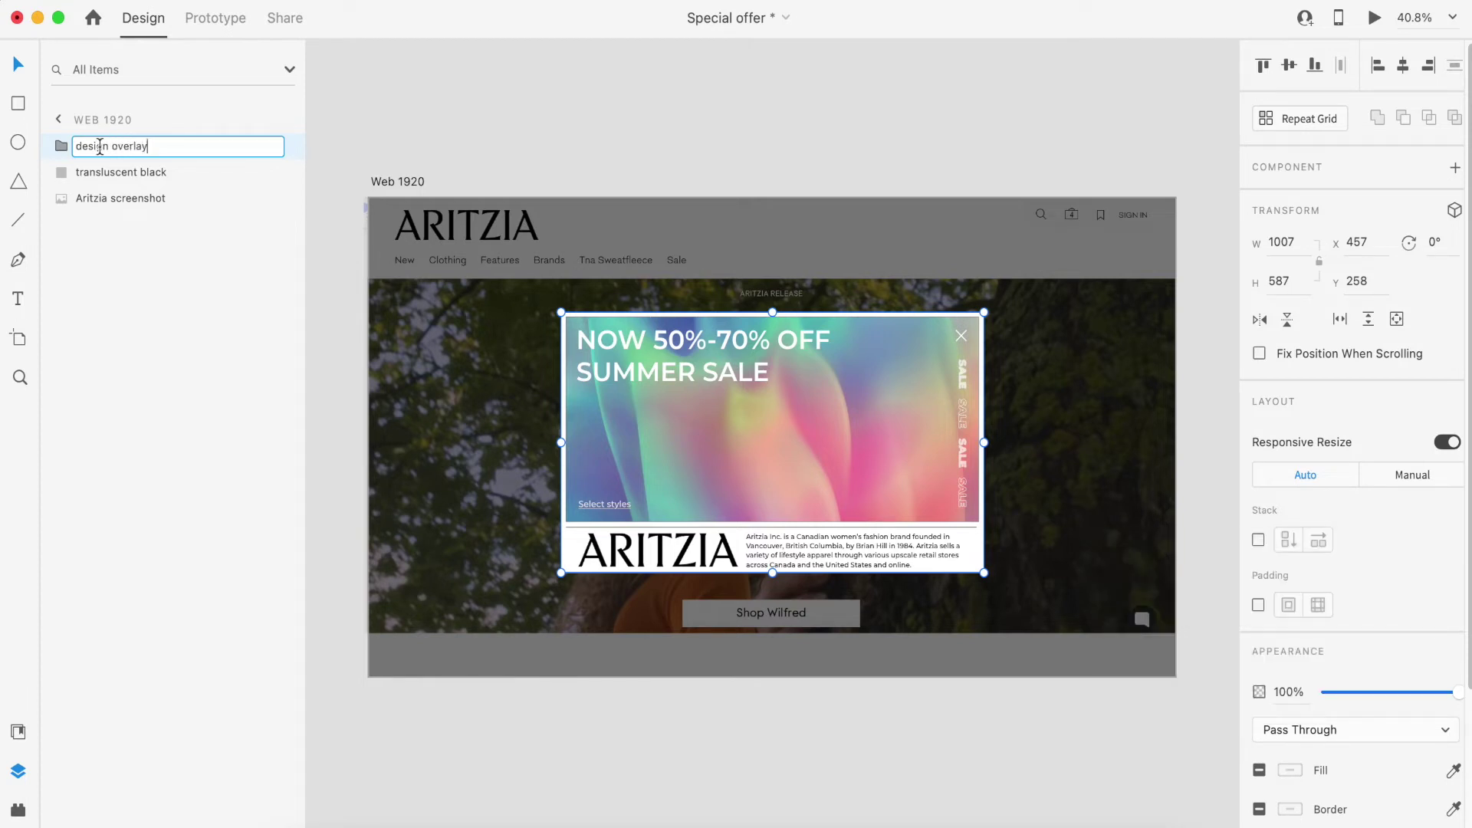
{"action": "left_click", "coordinate": [154, 272]}
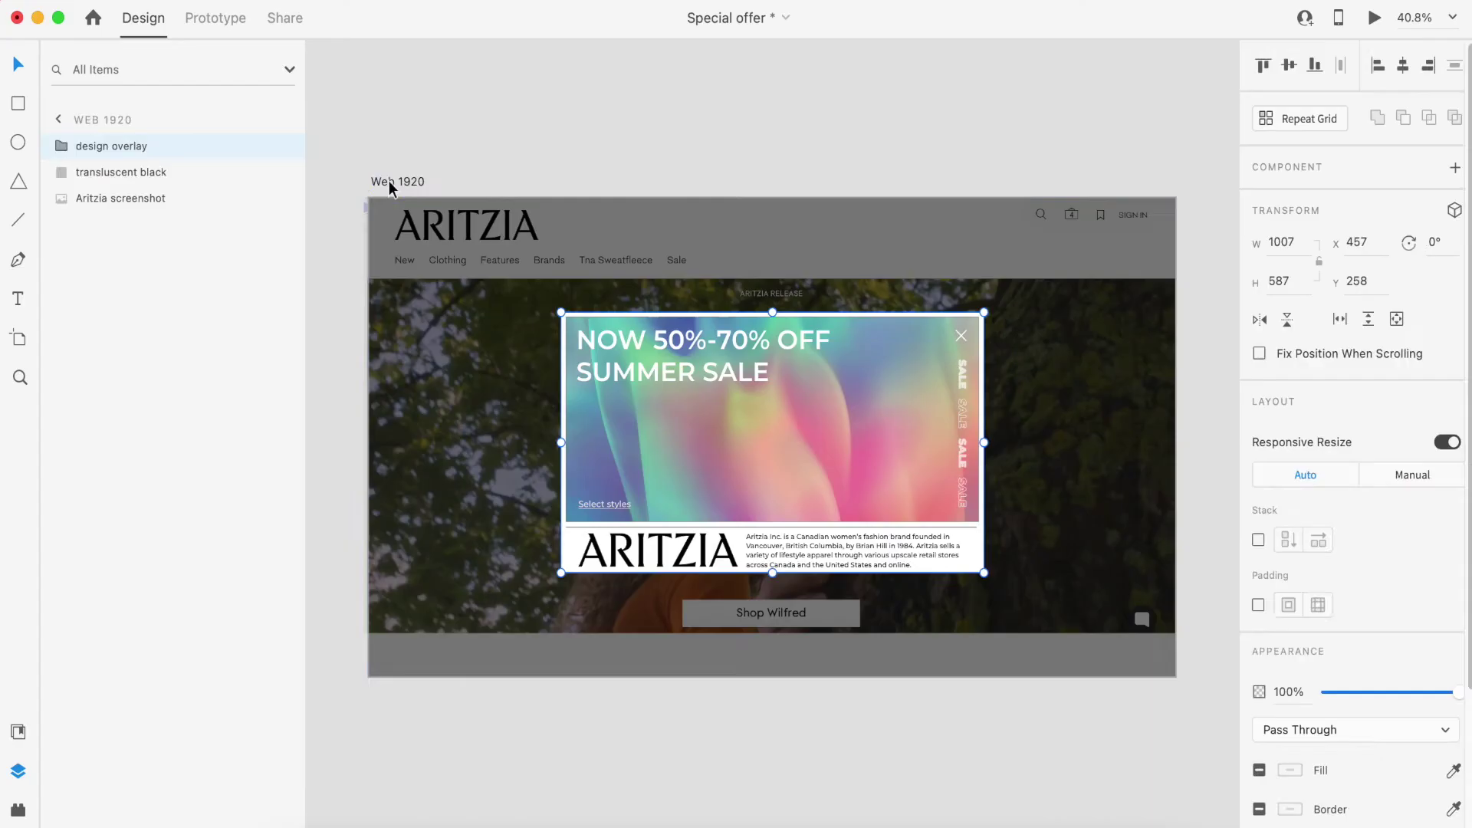
Duplicate the Web 1920 artboard and name the original step1 and the copy step2
{"action": "left_click", "coordinate": [388, 181]}
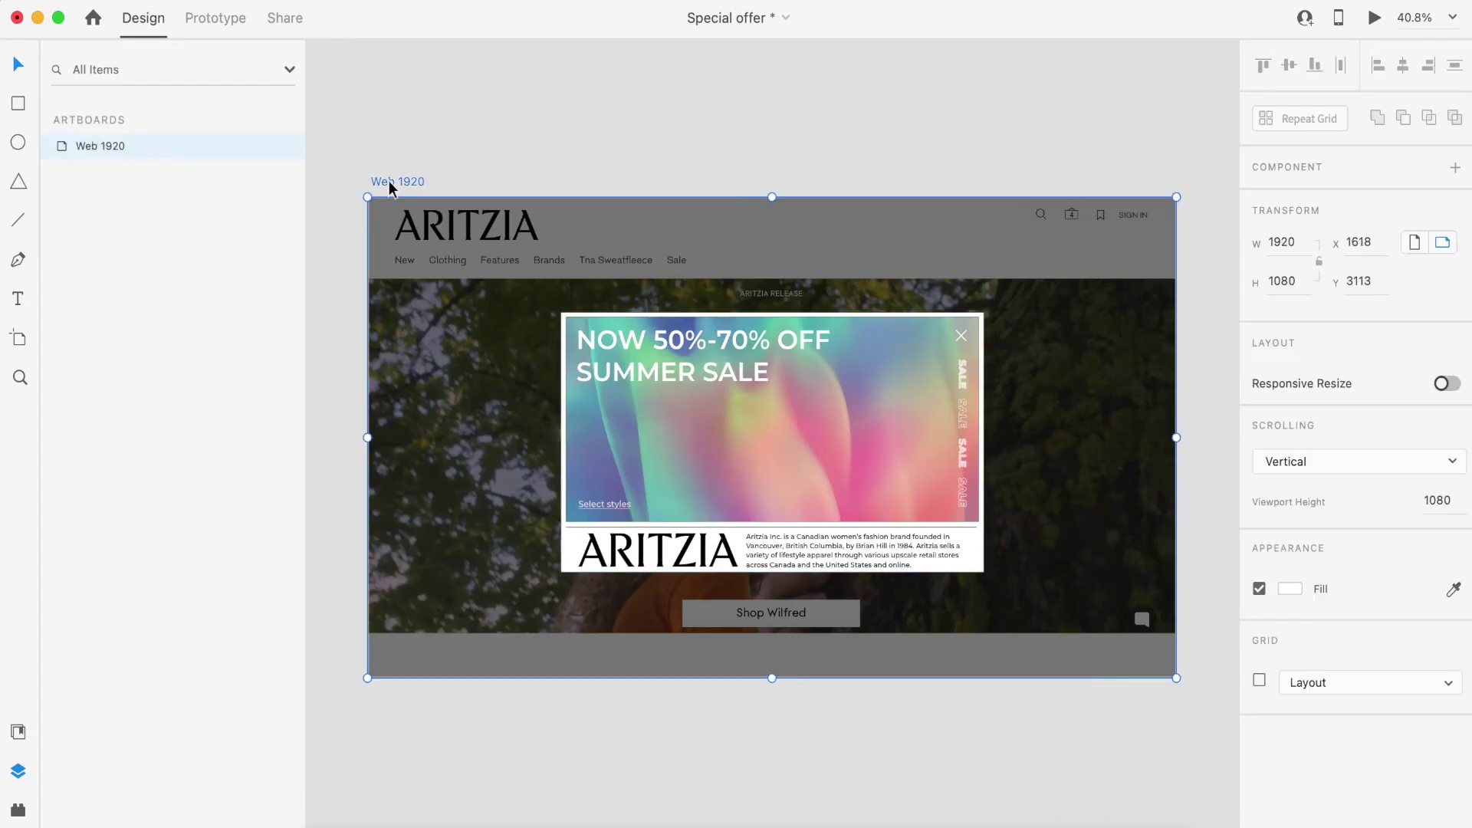
{"action": "key", "text": "super+d"}
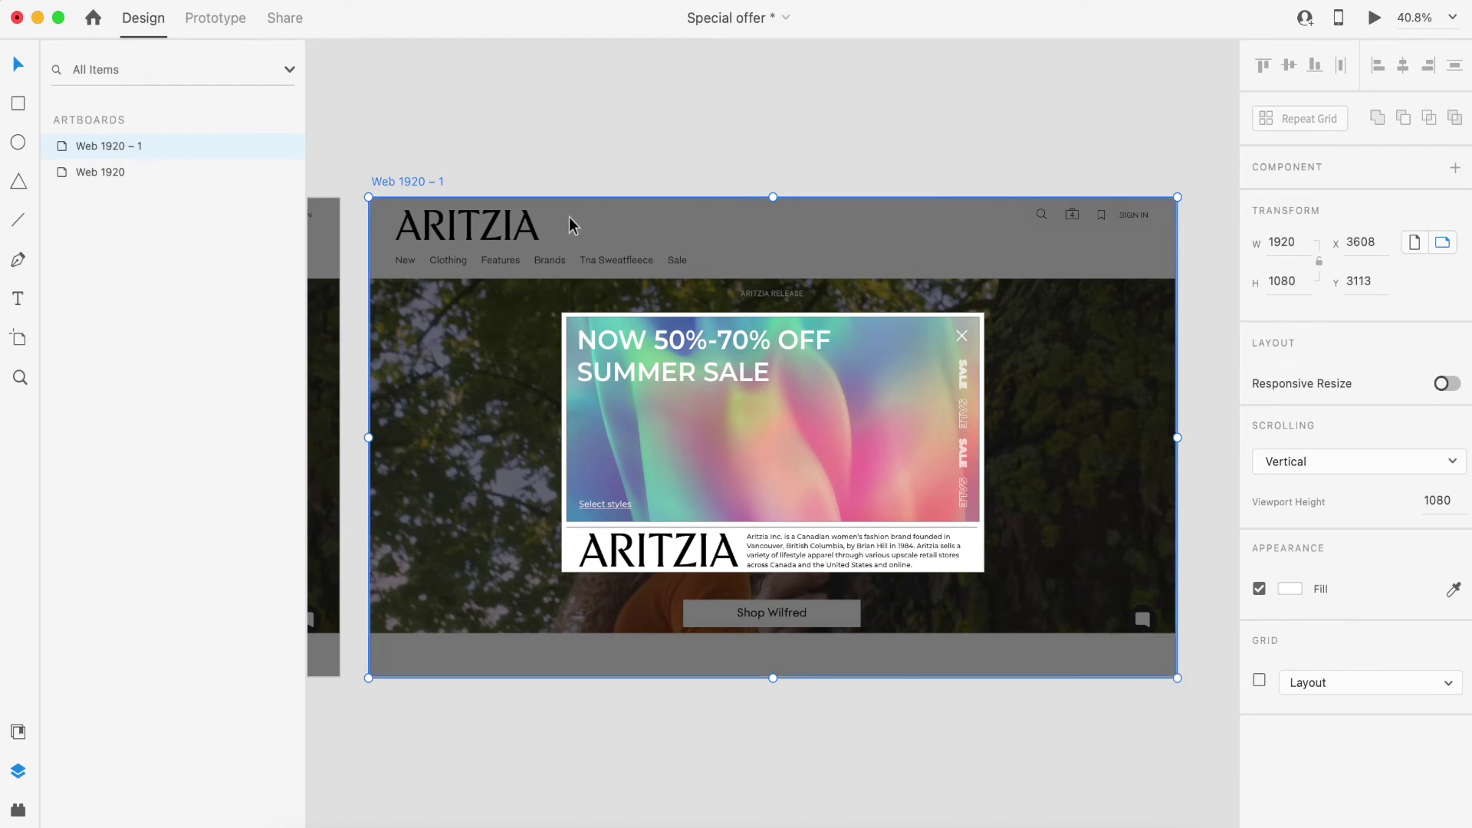
{"action": "scroll", "coordinate": [749, 289], "scroll_direction": "down", "scroll_amount": 3}
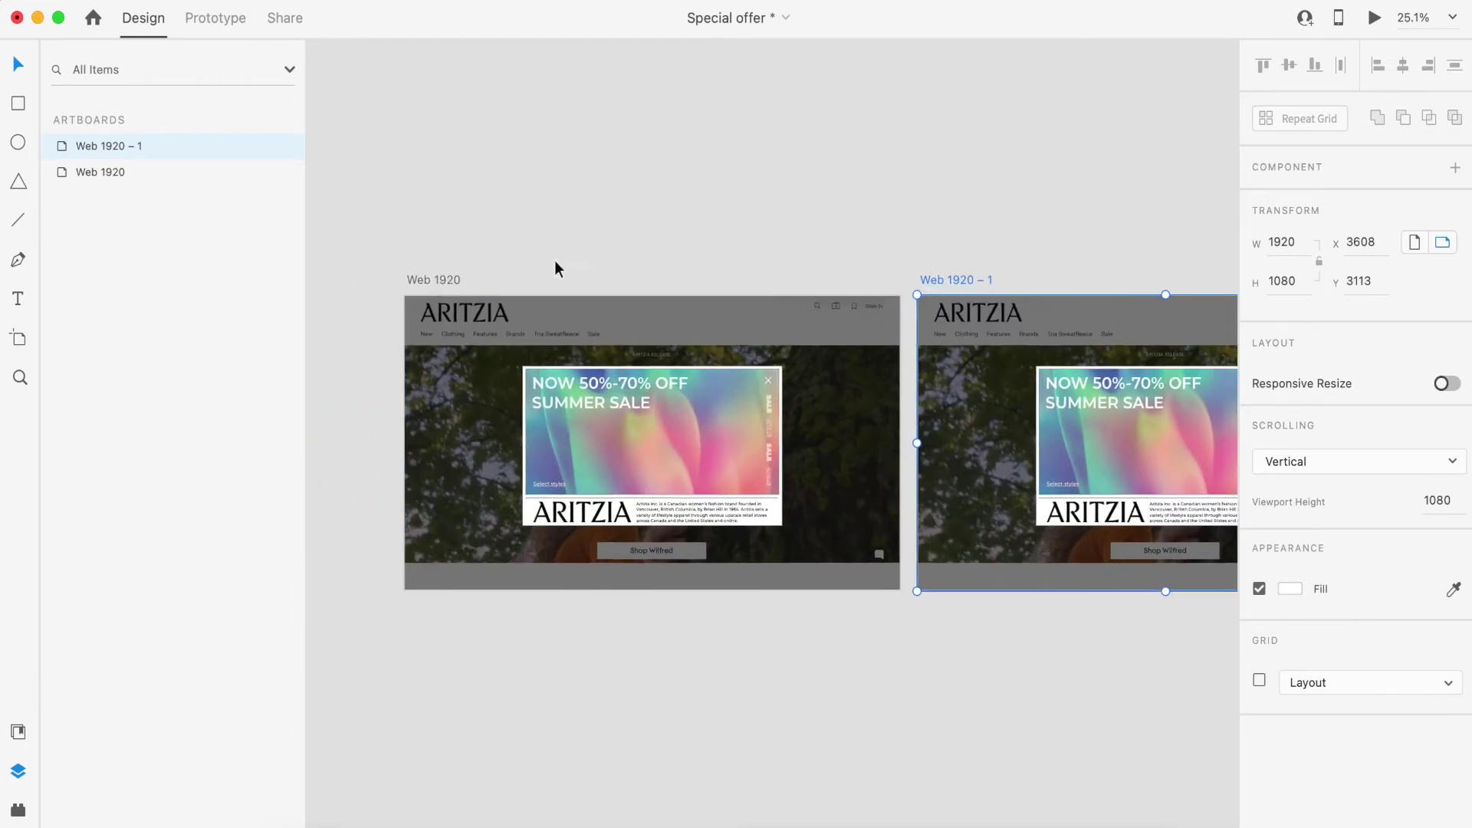
{"action": "double_click", "coordinate": [429, 279]}
{"action": "type", "text": "step1"}
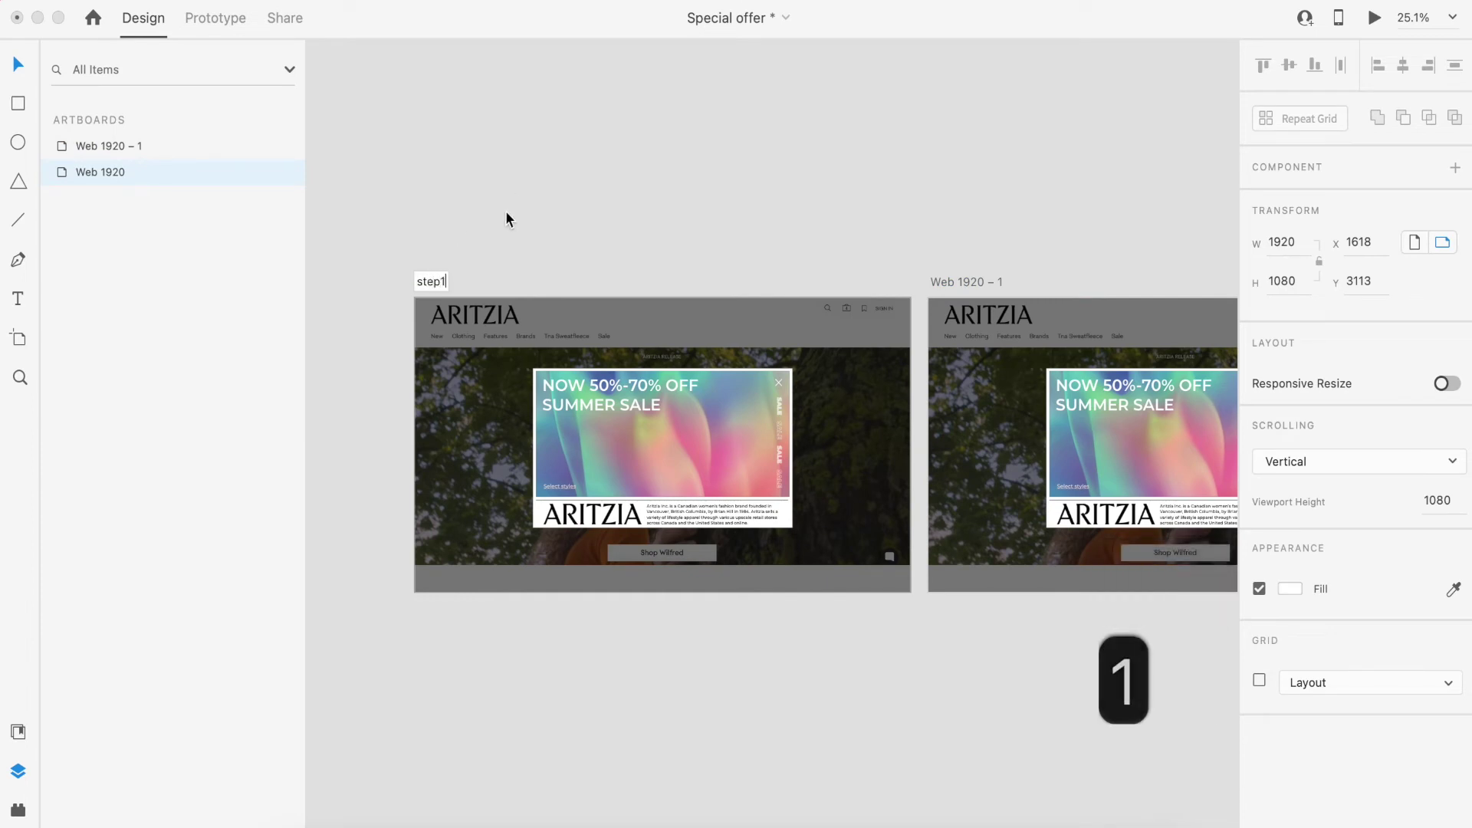
{"action": "double_click", "coordinate": [962, 282]}
{"action": "type", "text": "step2"}
{"action": "key", "text": "Return"}
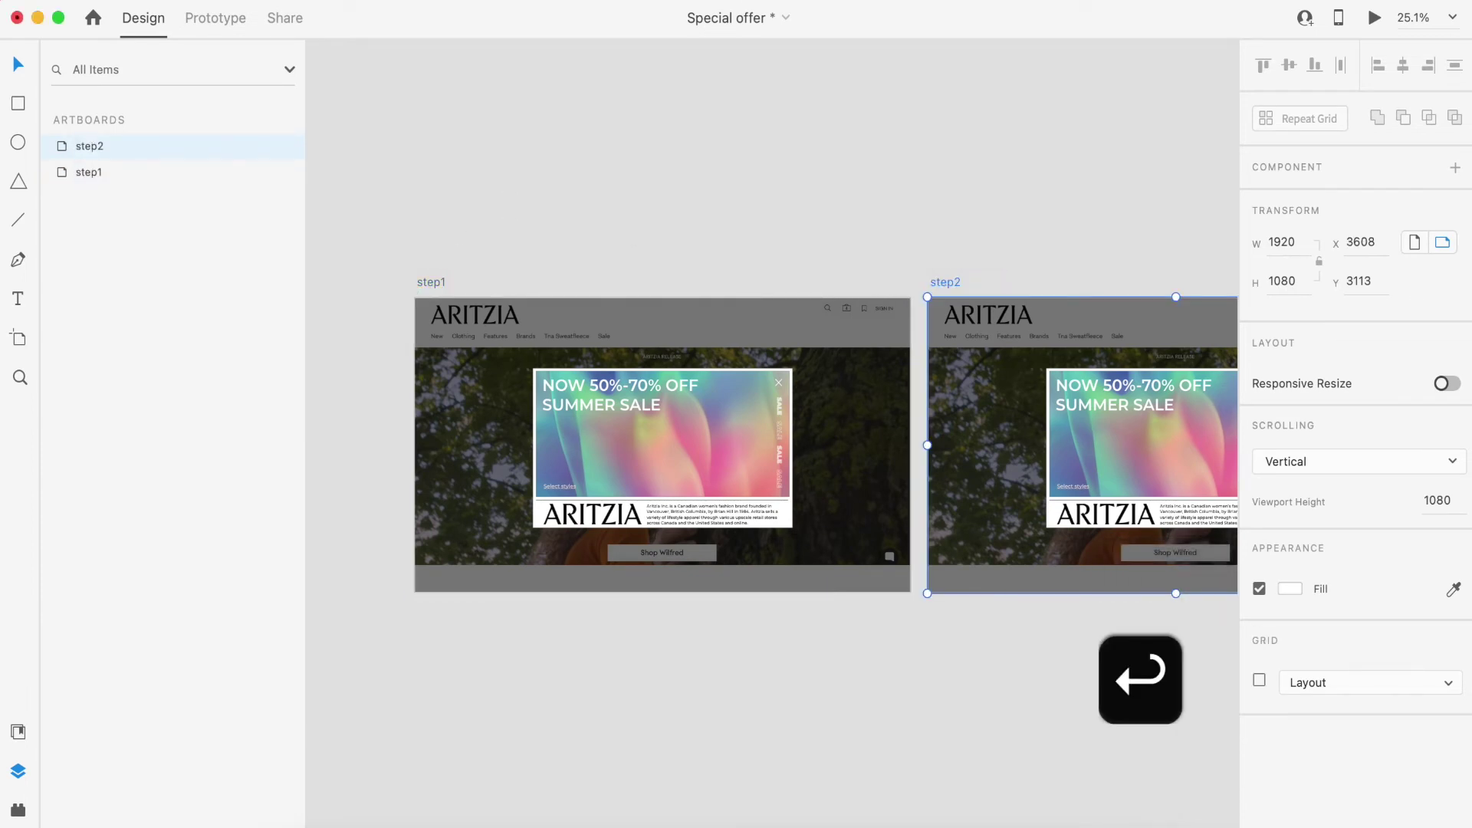
Delete the design overlay group and translucent black layer from step1
{"action": "left_click", "coordinate": [724, 392]}
{"action": "key", "text": "BackSpace"}
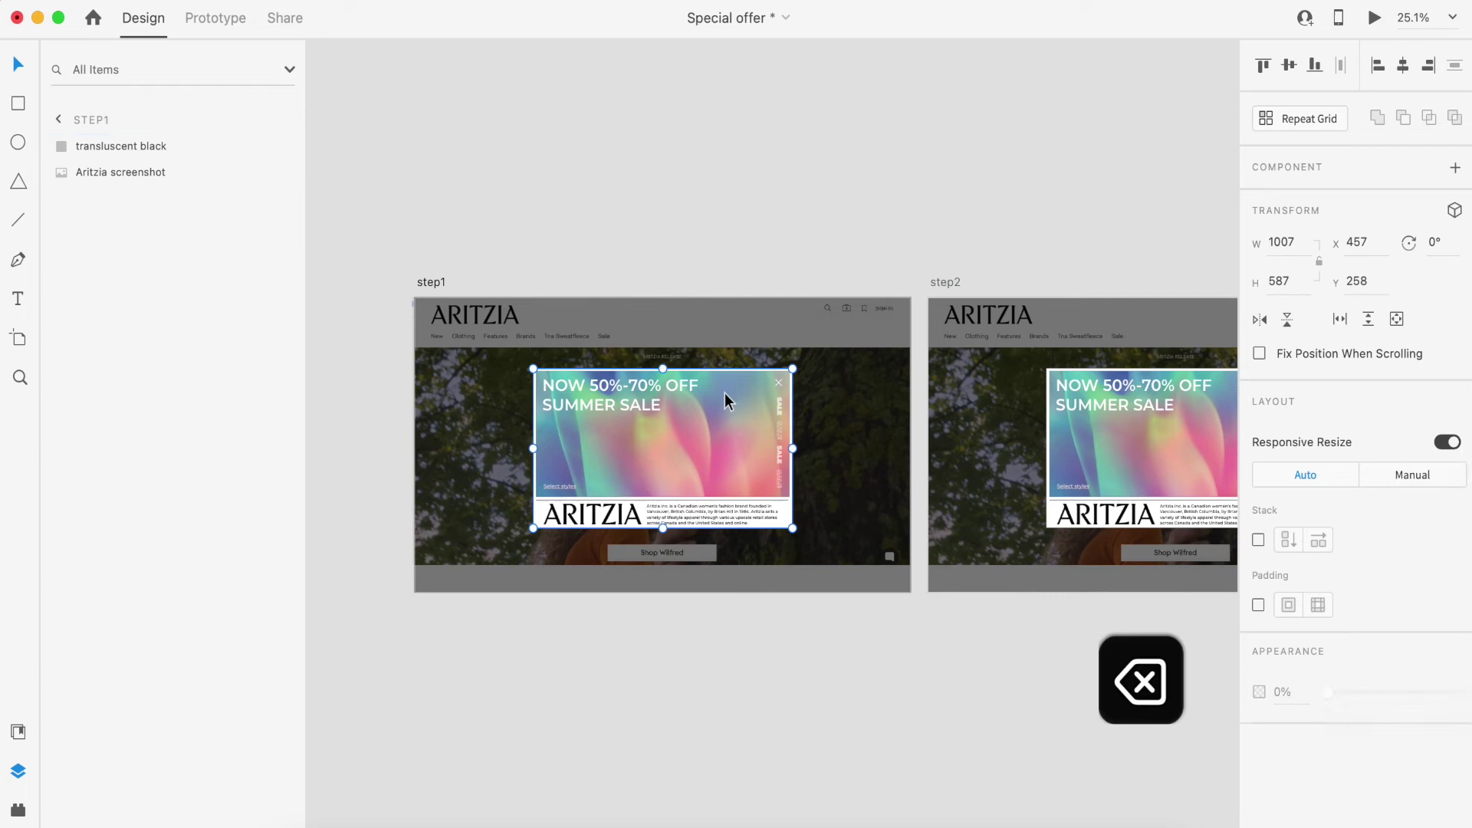
{"action": "left_click", "coordinate": [725, 393]}
{"action": "key", "text": "BackSpace"}
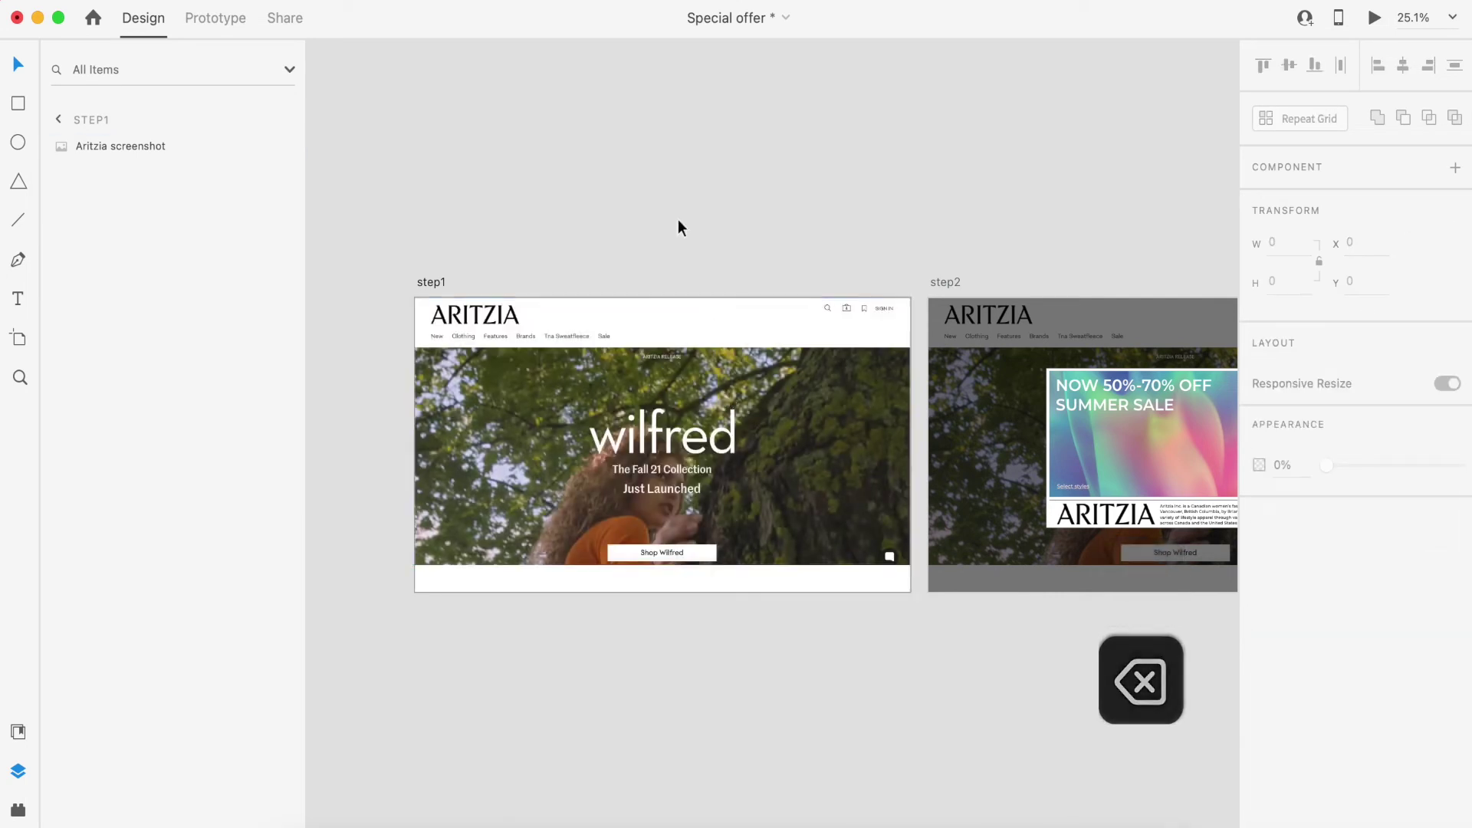
{"action": "left_click", "coordinate": [660, 132]}
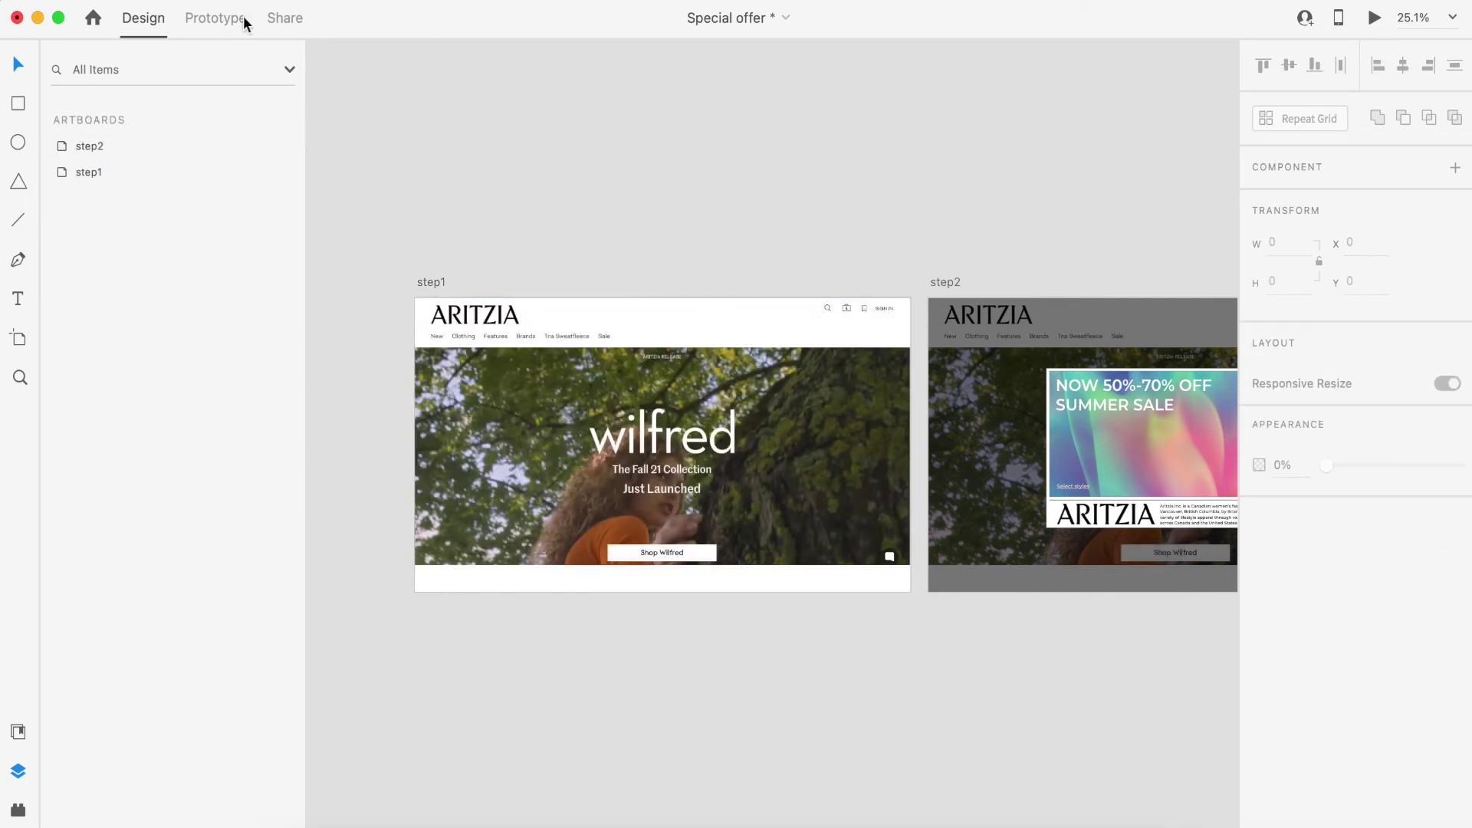
In Prototype mode, link step1 to step2 with a Time trigger and Auto-Animate action
{"action": "left_click", "coordinate": [219, 19]}
{"action": "left_click", "coordinate": [911, 368]}
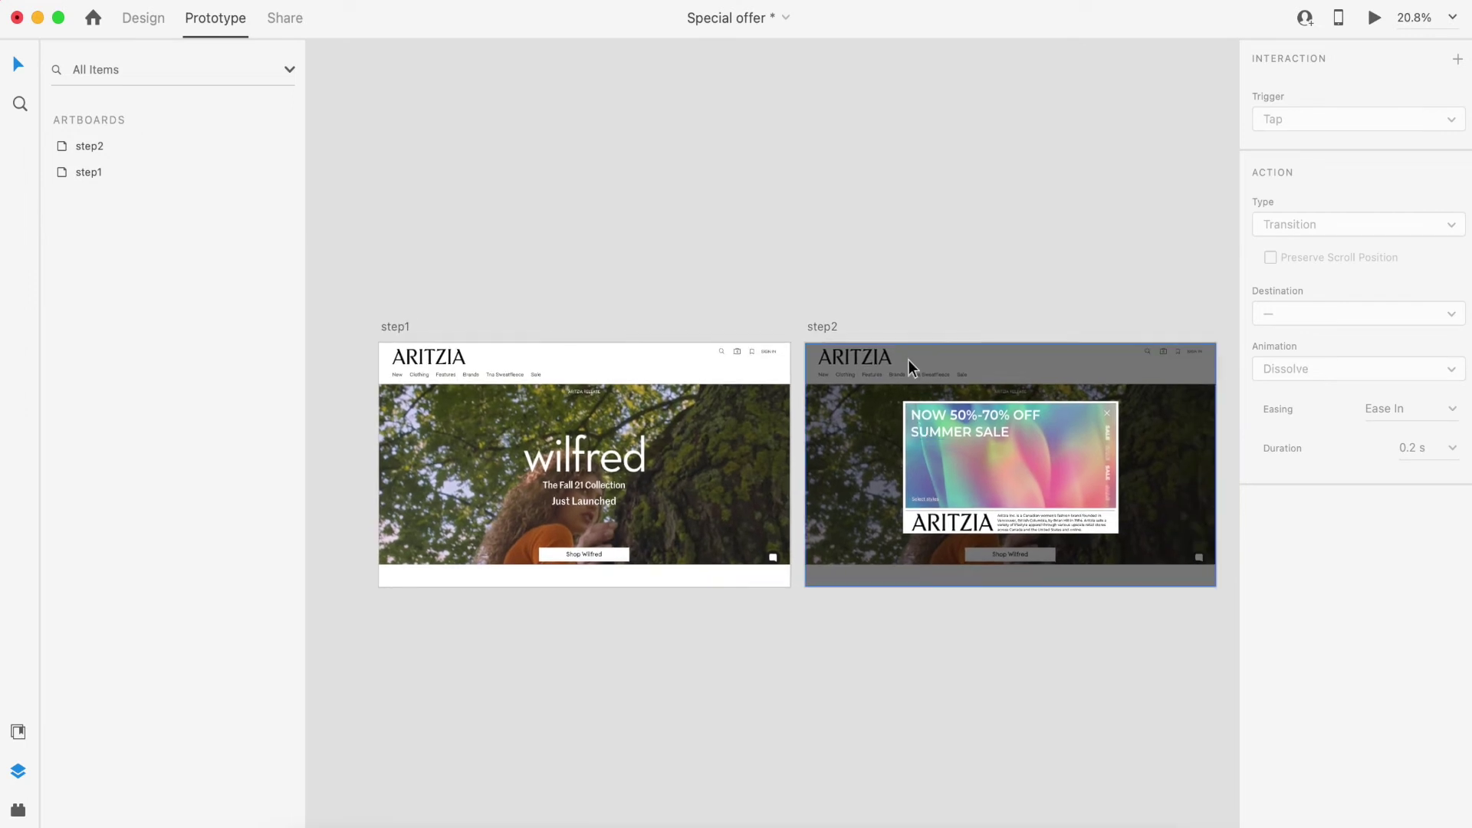
{"action": "left_click", "coordinate": [398, 326]}
{"action": "left_click_drag", "start_coordinate": [801, 460], "coordinate": [810, 471]}
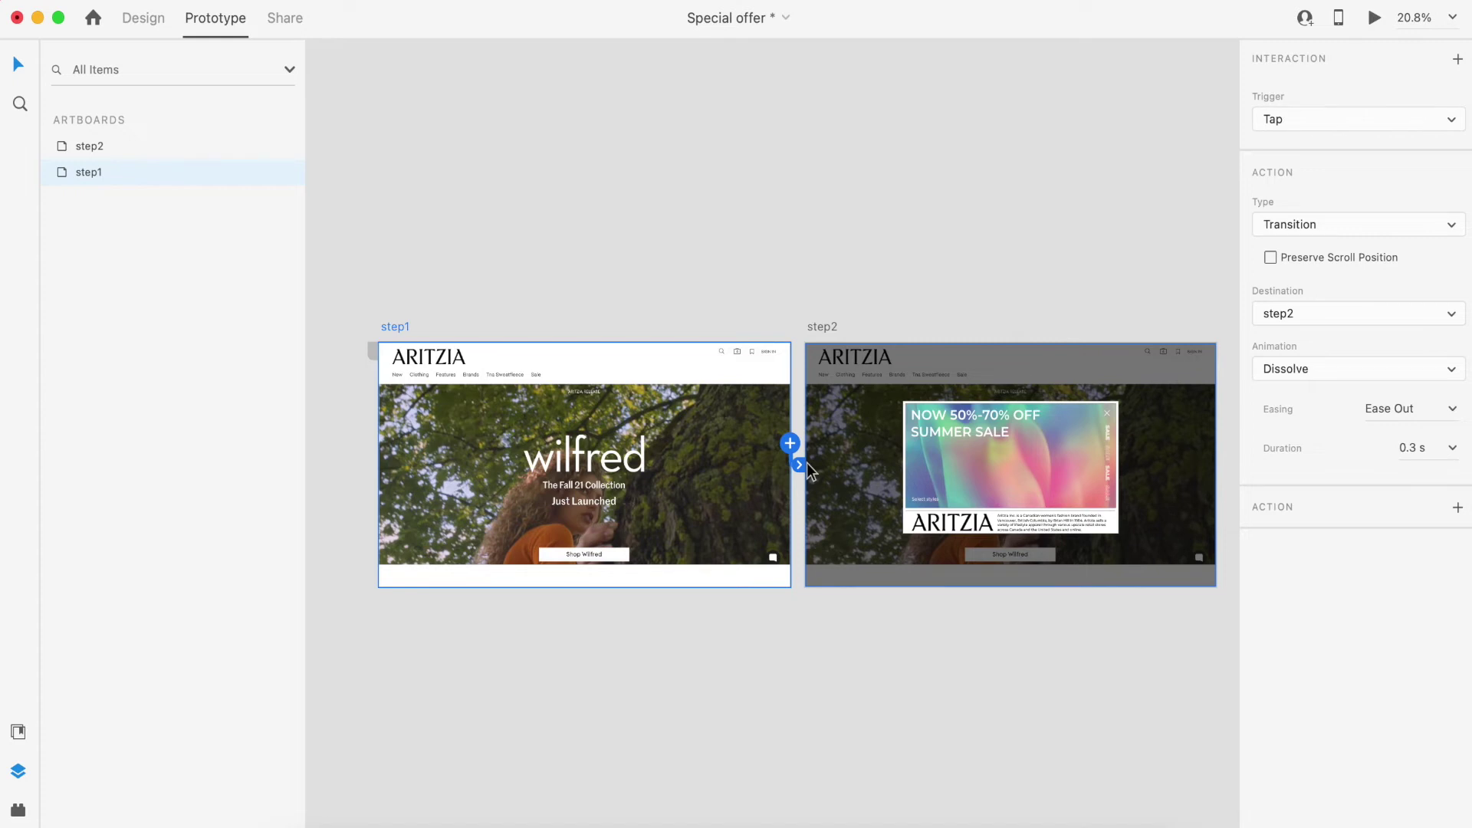
{"action": "left_click", "coordinate": [1330, 118]}
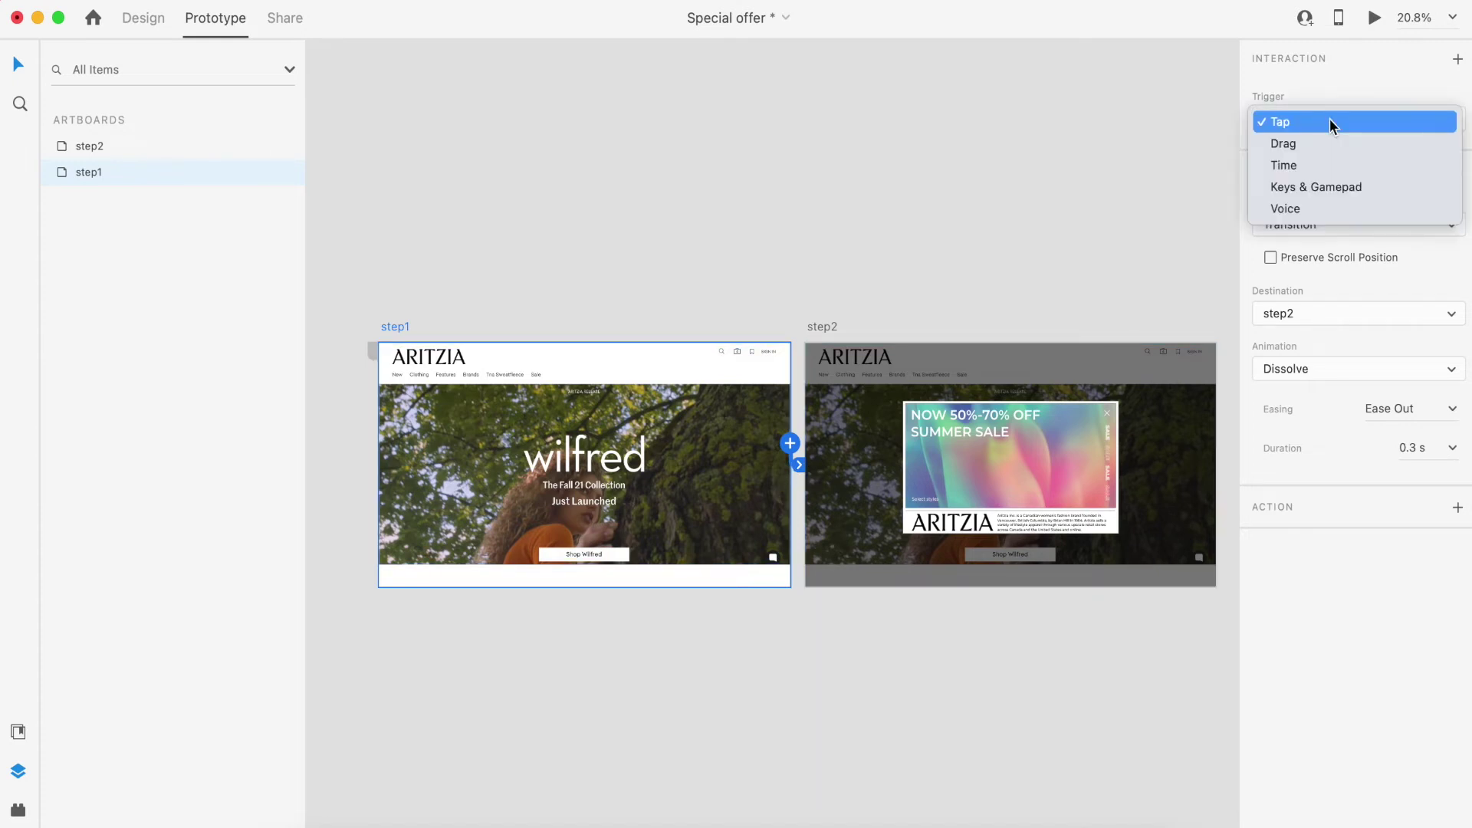
{"action": "left_click", "coordinate": [1327, 167]}
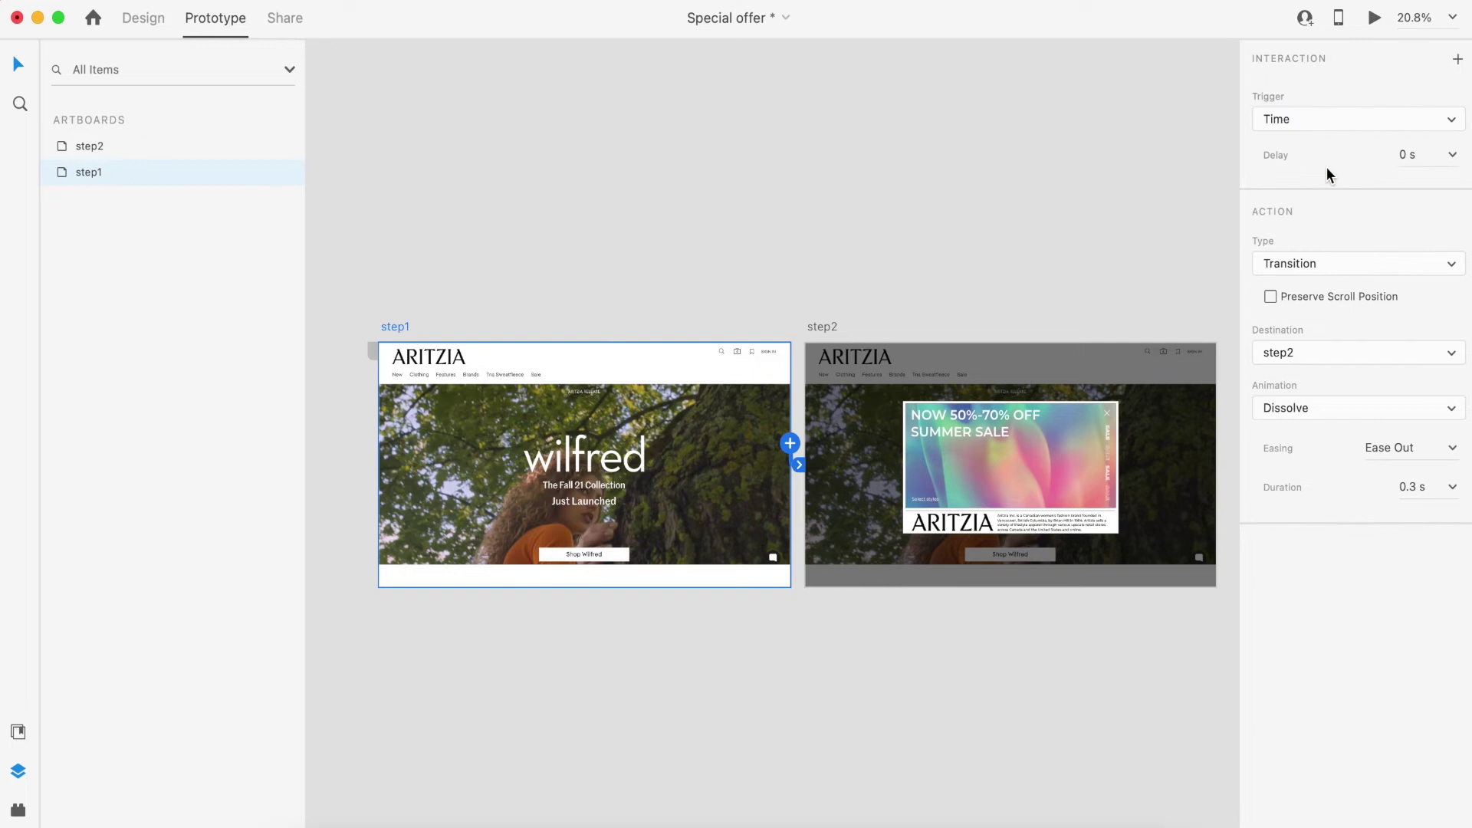
{"action": "left_click", "coordinate": [1347, 276]}
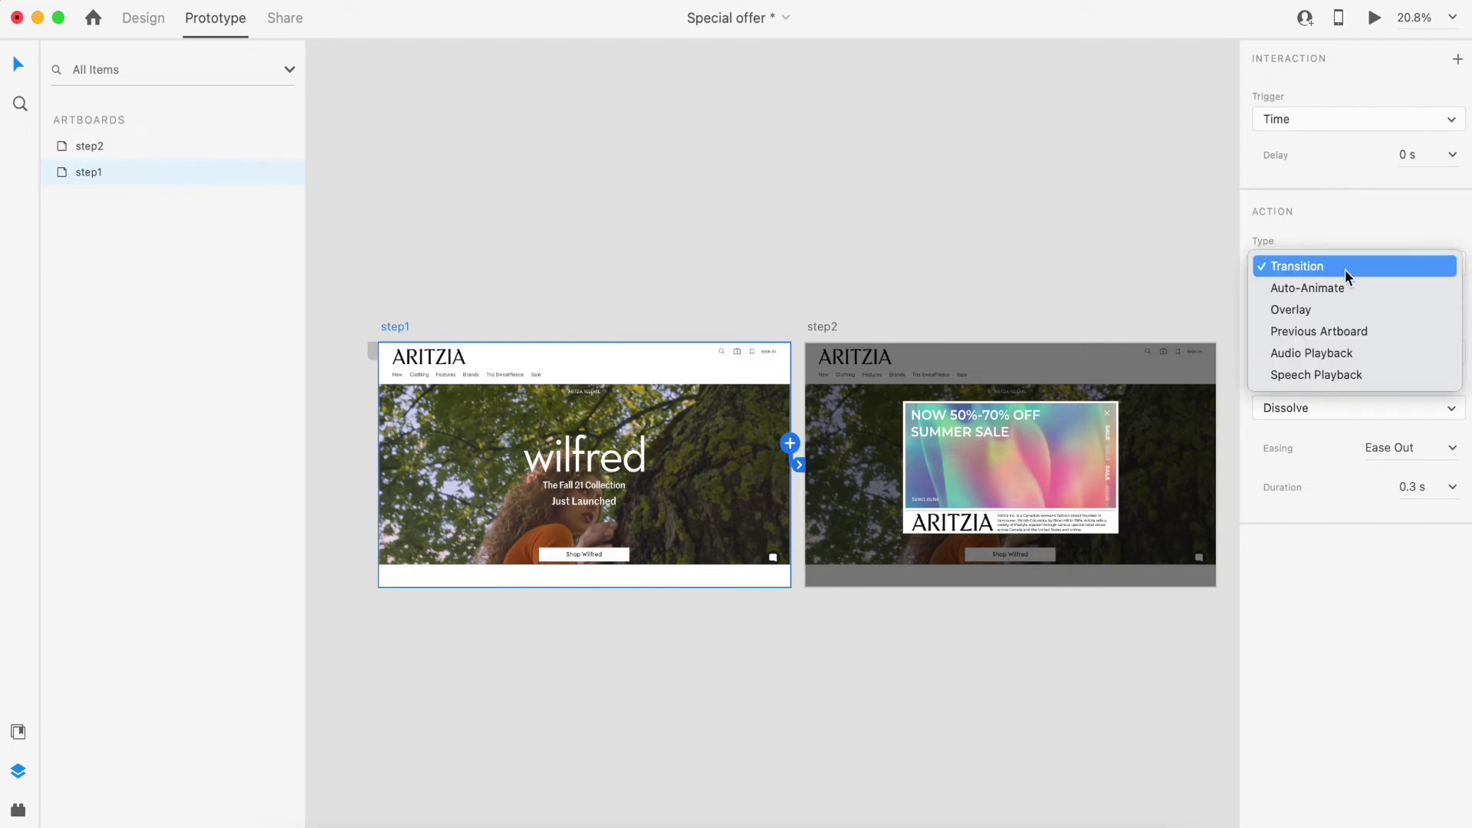
{"action": "left_click", "coordinate": [1370, 286]}
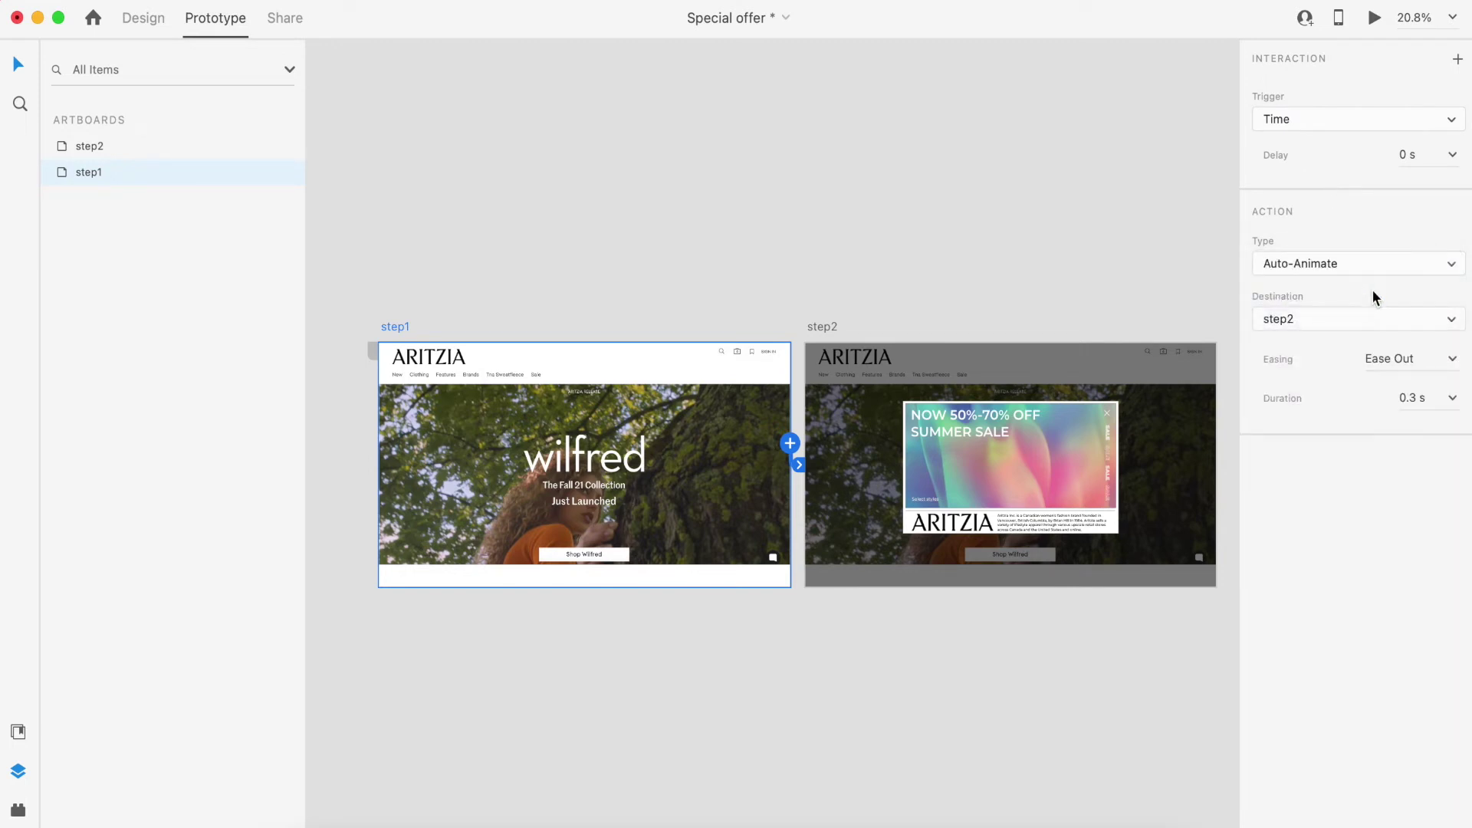
Set the interaction to Ease In over 0.2 s and preview the animation
{"action": "left_click", "coordinate": [1447, 359]}
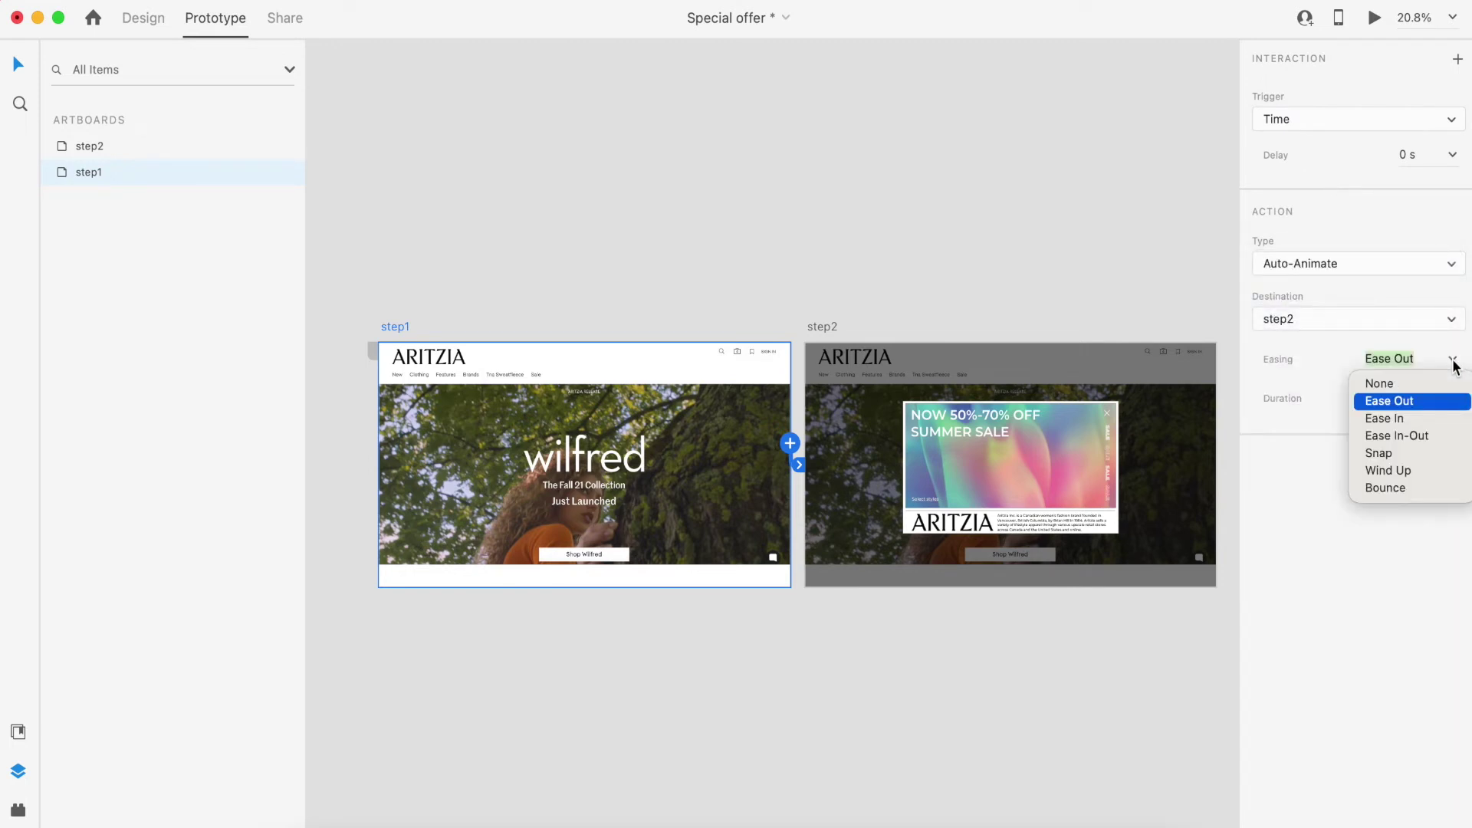
{"action": "left_click", "coordinate": [1432, 418]}
{"action": "left_click", "coordinate": [1413, 396]}
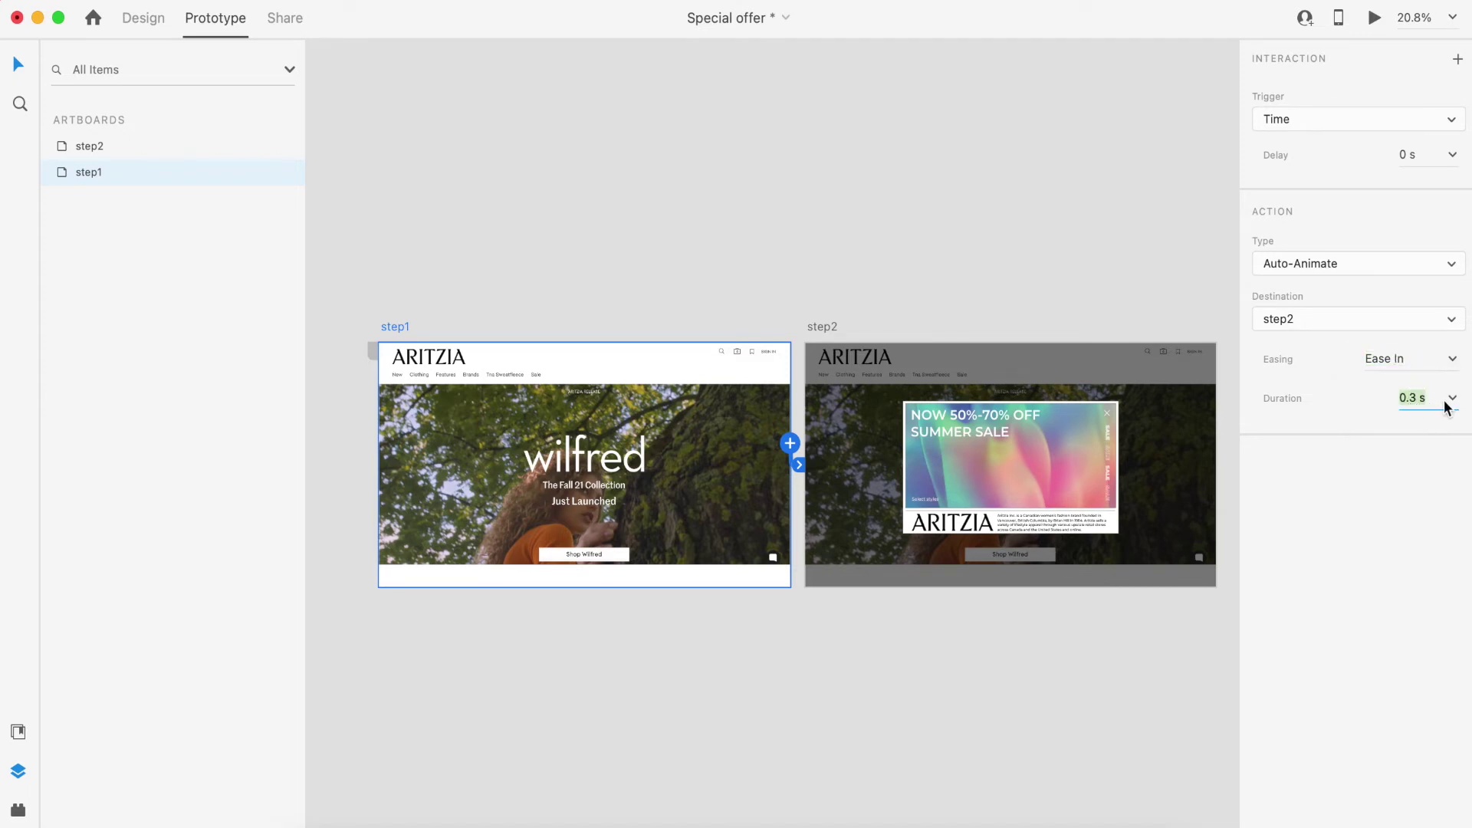
{"action": "left_click", "coordinate": [1415, 396]}
{"action": "key", "text": "BackSpace"}
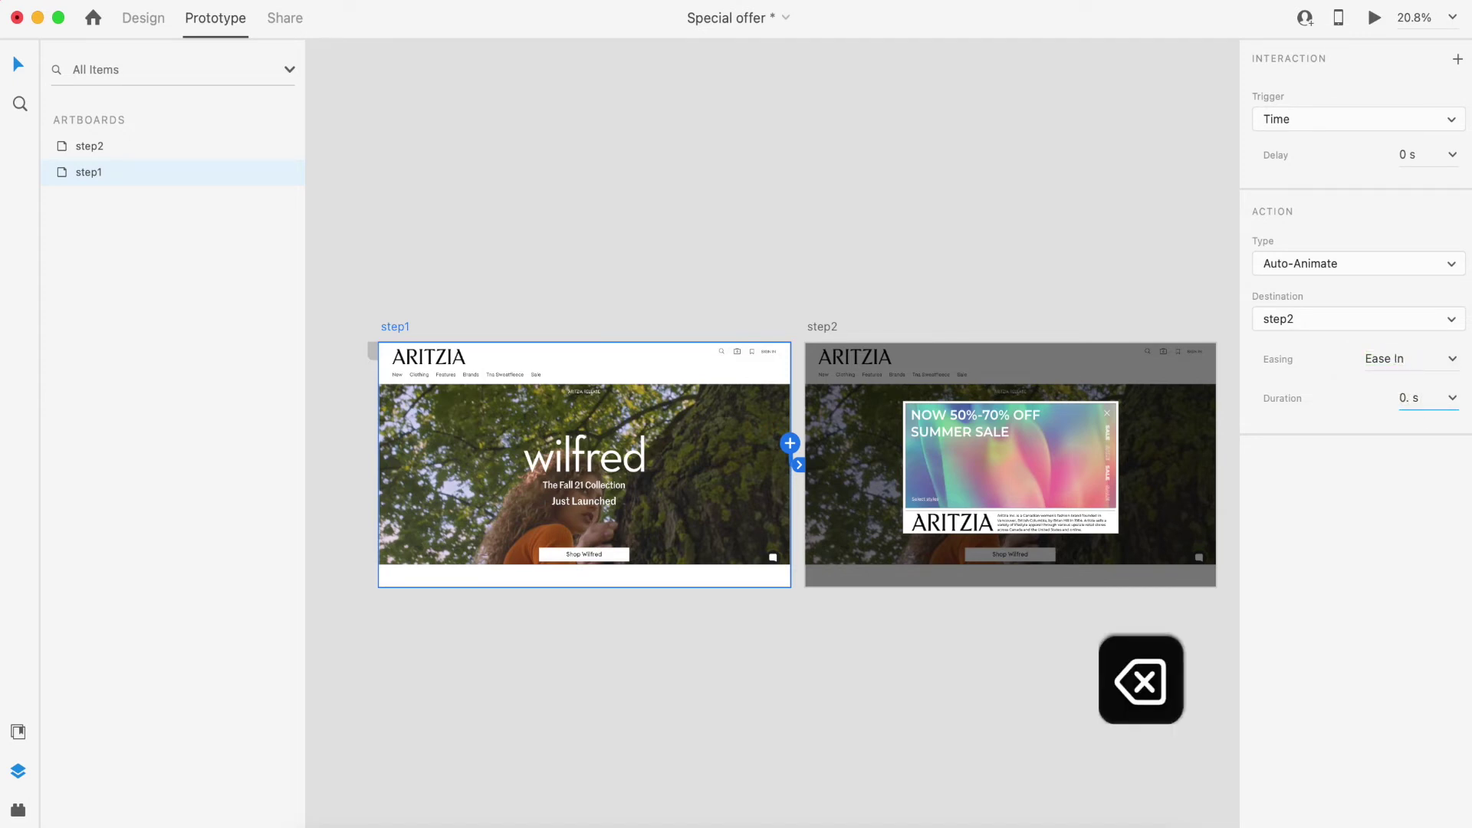
{"action": "type", "text": "2"}
{"action": "key", "text": "Return"}
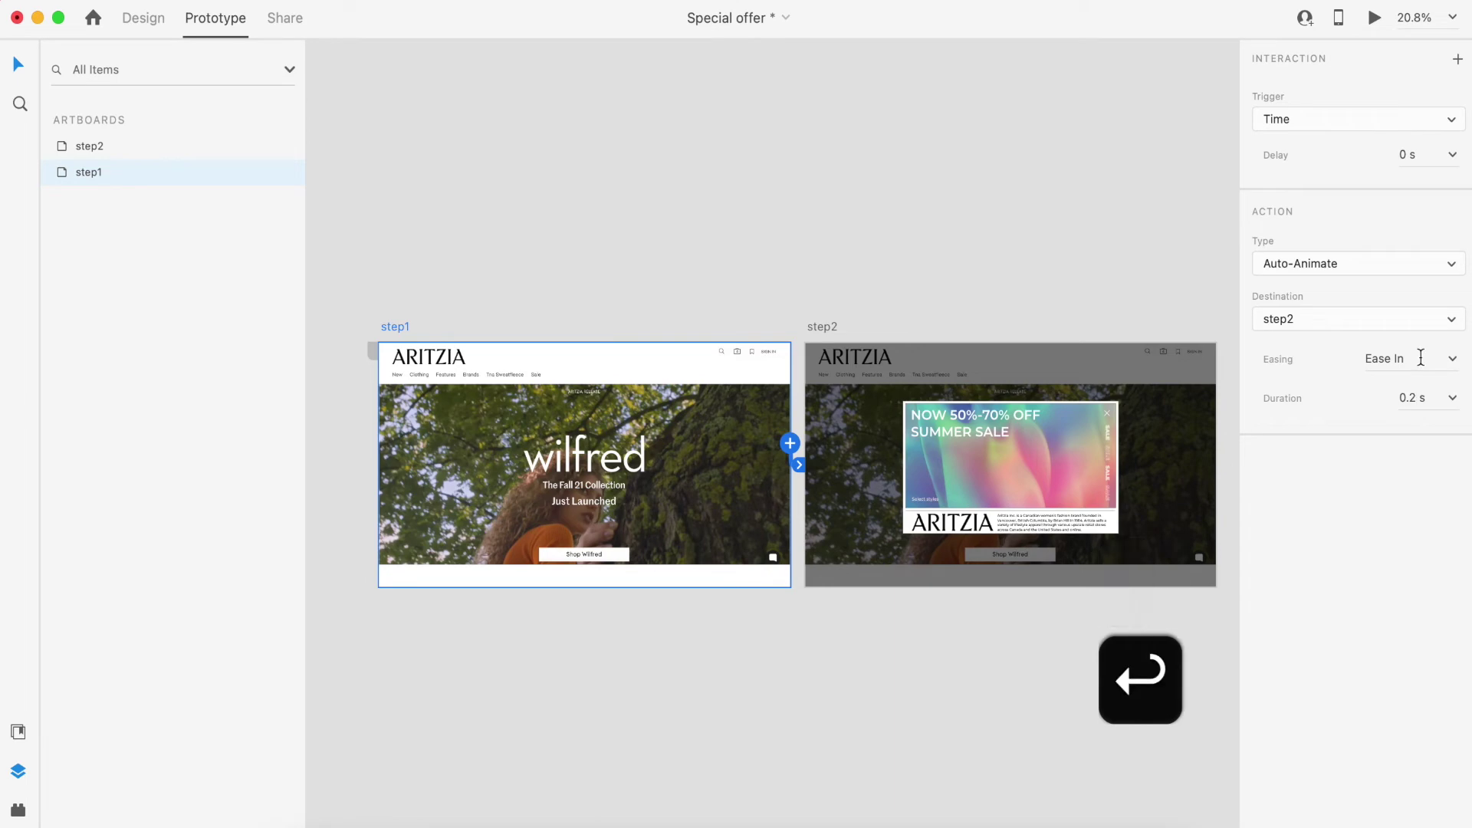
{"action": "left_click", "coordinate": [1373, 17]}
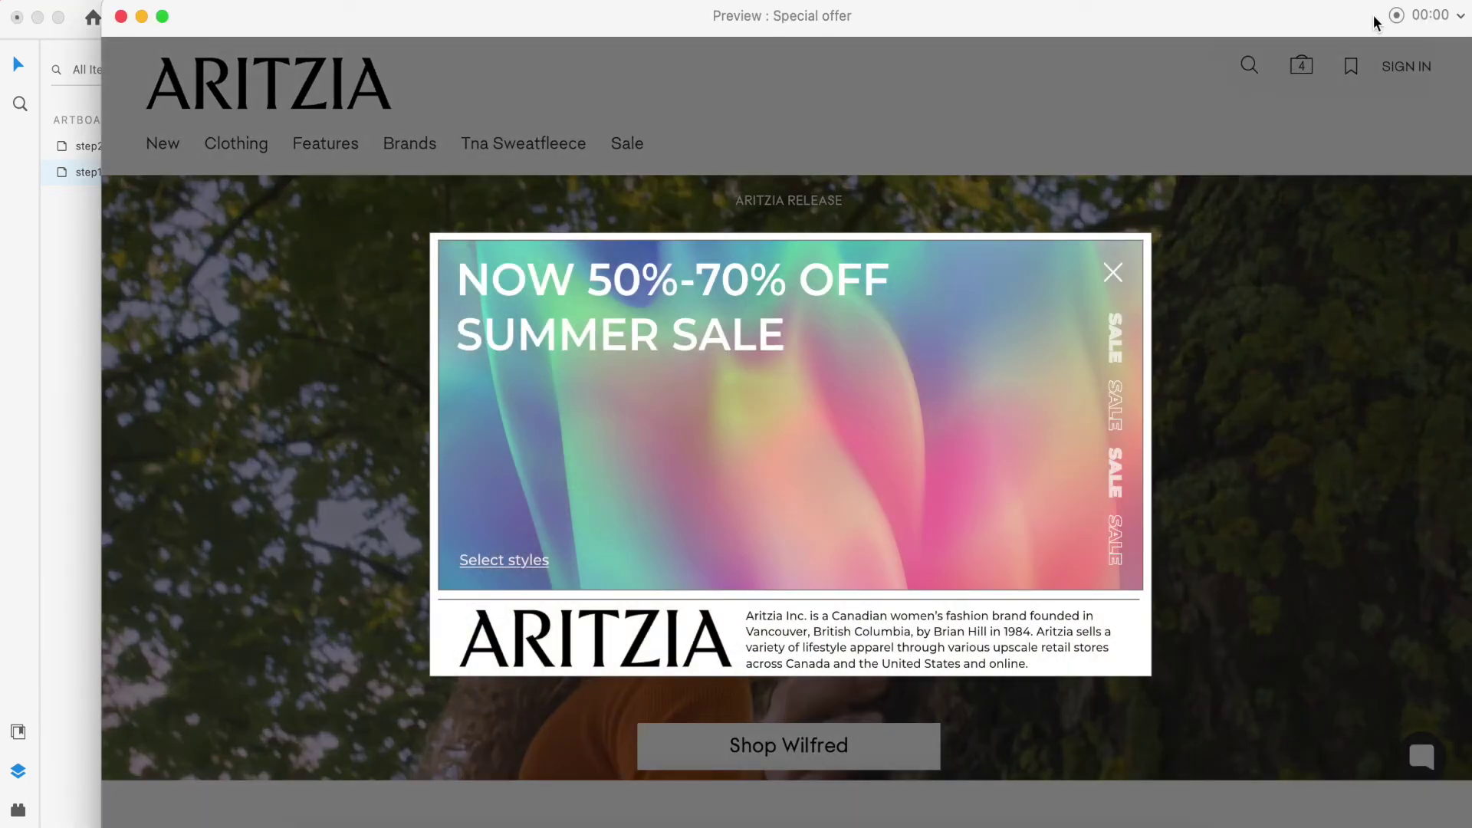
Move the preview window aside and close it
{"action": "left_click_drag", "start_coordinate": [970, 6], "coordinate": [888, 6]}
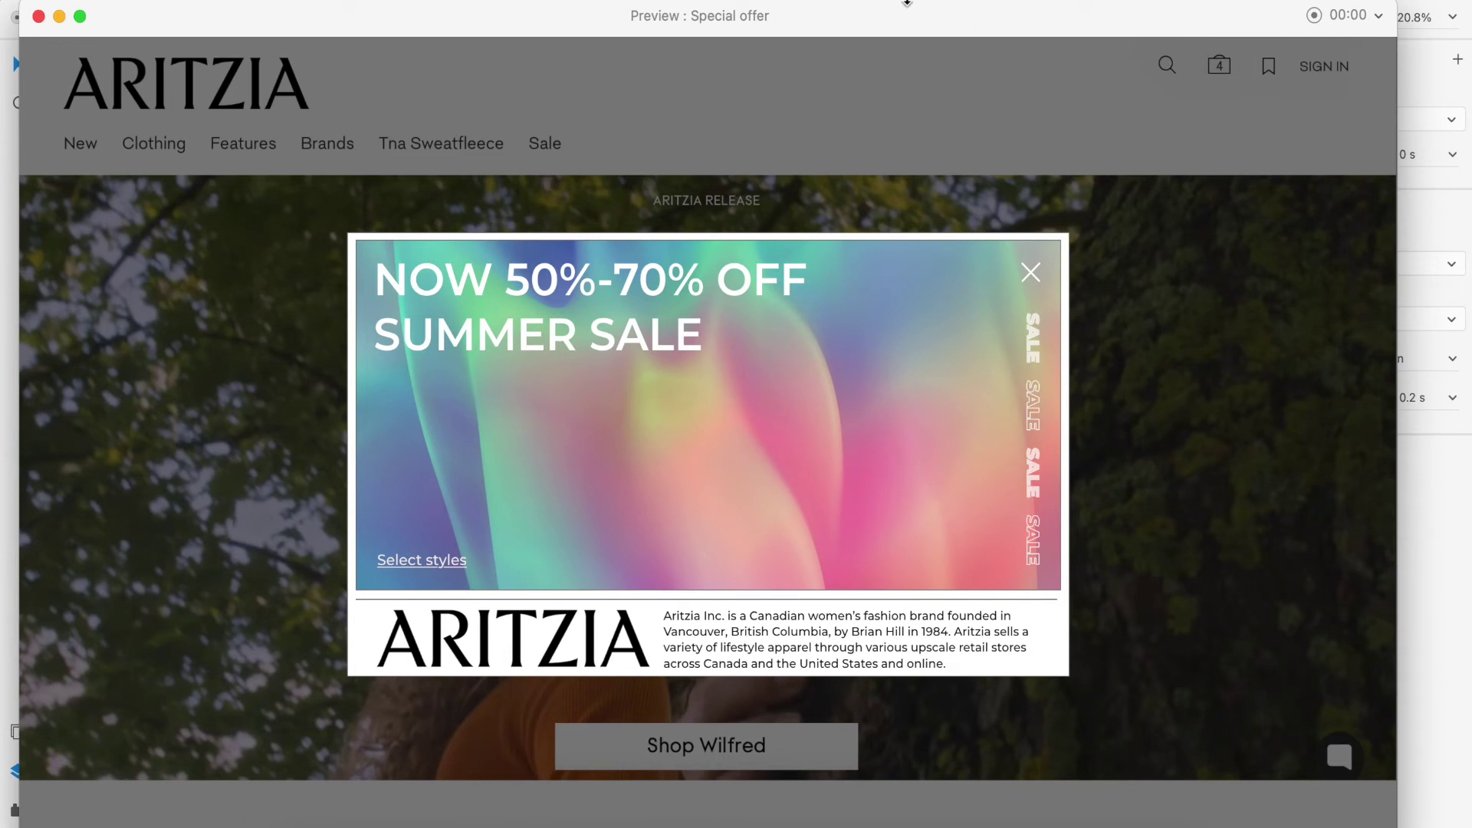
{"action": "left_click", "coordinate": [39, 16]}
Back in the Design workspace, duplicate the step2 artboard
{"action": "left_click", "coordinate": [134, 19]}
{"action": "scroll", "coordinate": [796, 290], "scroll_direction": "down", "scroll_amount": 3}
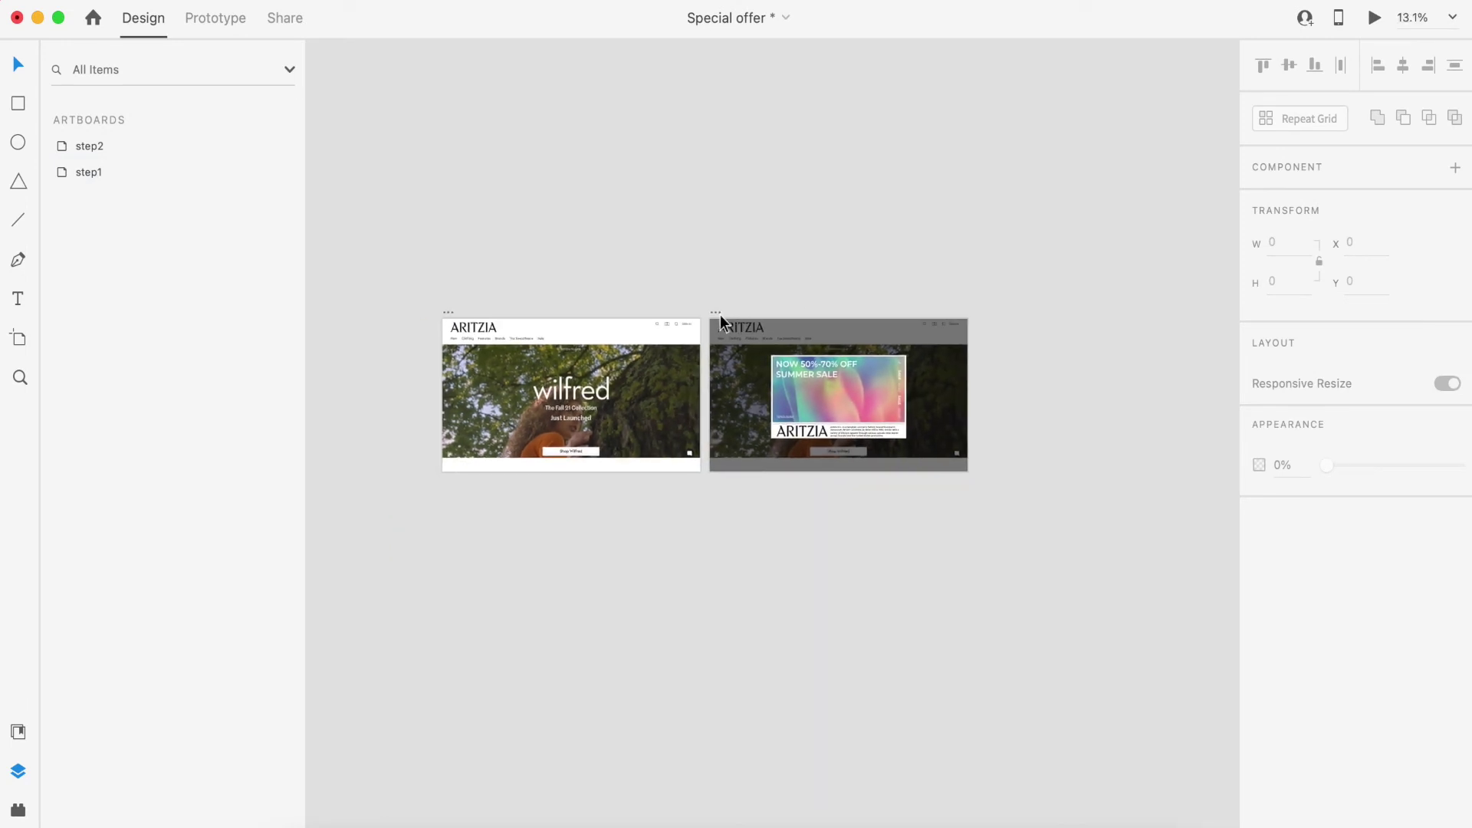
{"action": "left_click", "coordinate": [719, 316]}
{"action": "key", "text": "super+d"}
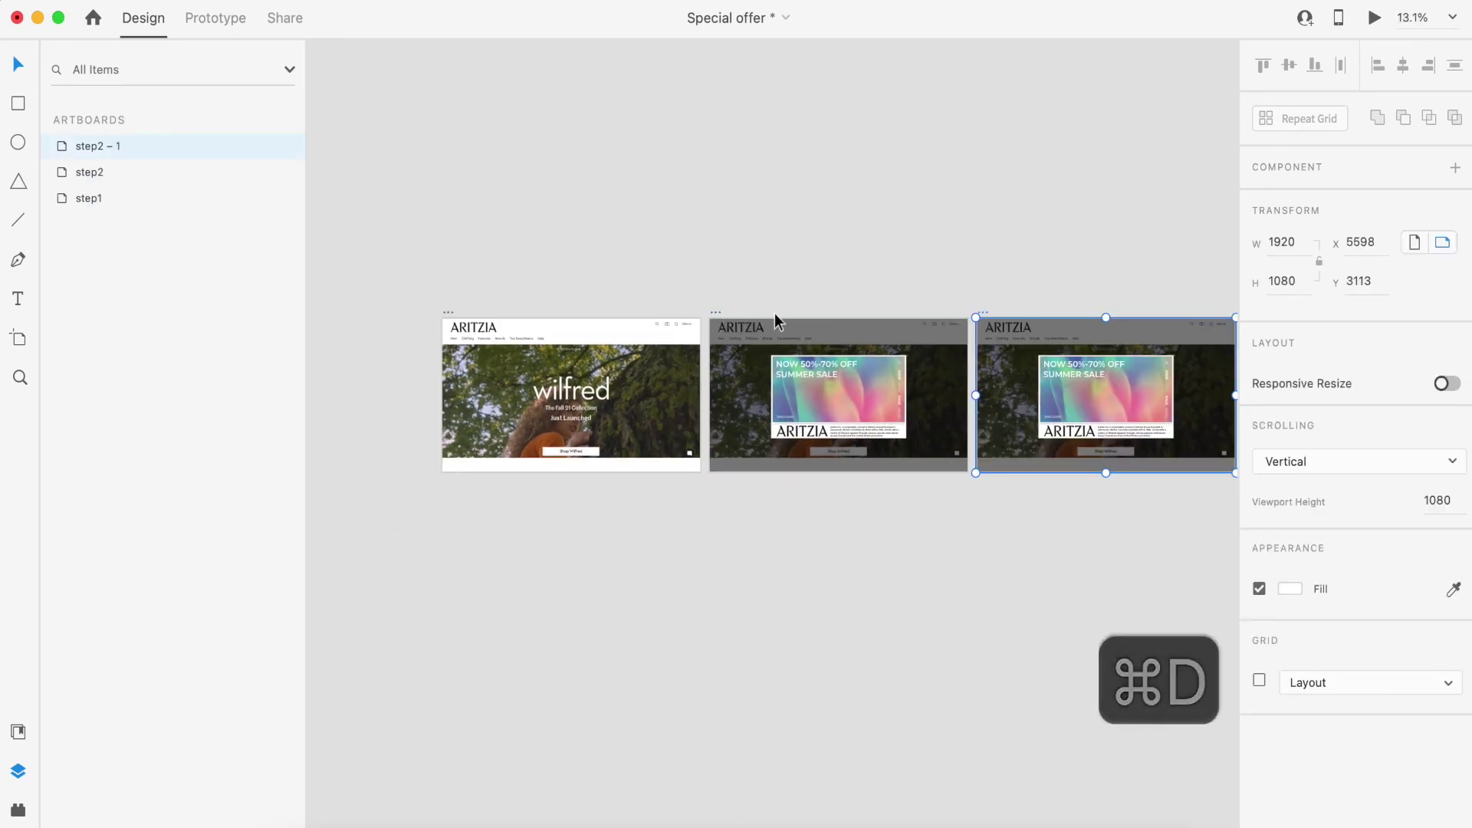
{"action": "scroll", "coordinate": [775, 312], "scroll_direction": "right", "scroll_amount": 3}
{"action": "scroll", "coordinate": [918, 319], "scroll_direction": "up", "scroll_amount": 3}
{"action": "scroll", "coordinate": [919, 319], "scroll_direction": "up", "scroll_amount": 3}
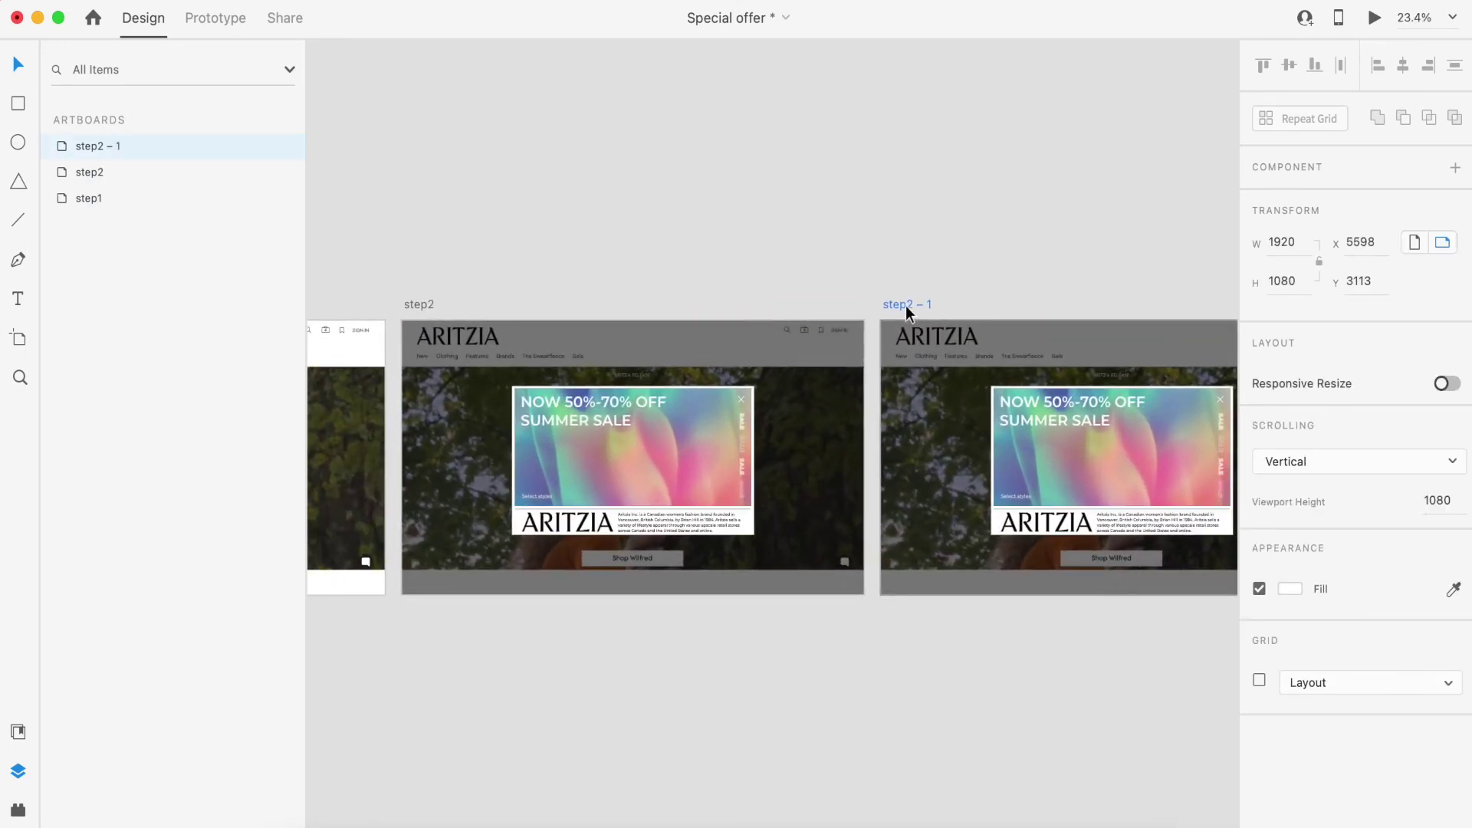
Rename the copy step3 and shrink step2's design overlay group slightly
{"action": "double_click", "coordinate": [905, 305]}
{"action": "left_click_drag", "start_coordinate": [906, 305], "coordinate": [963, 306]}
{"action": "type", "text": "3"}
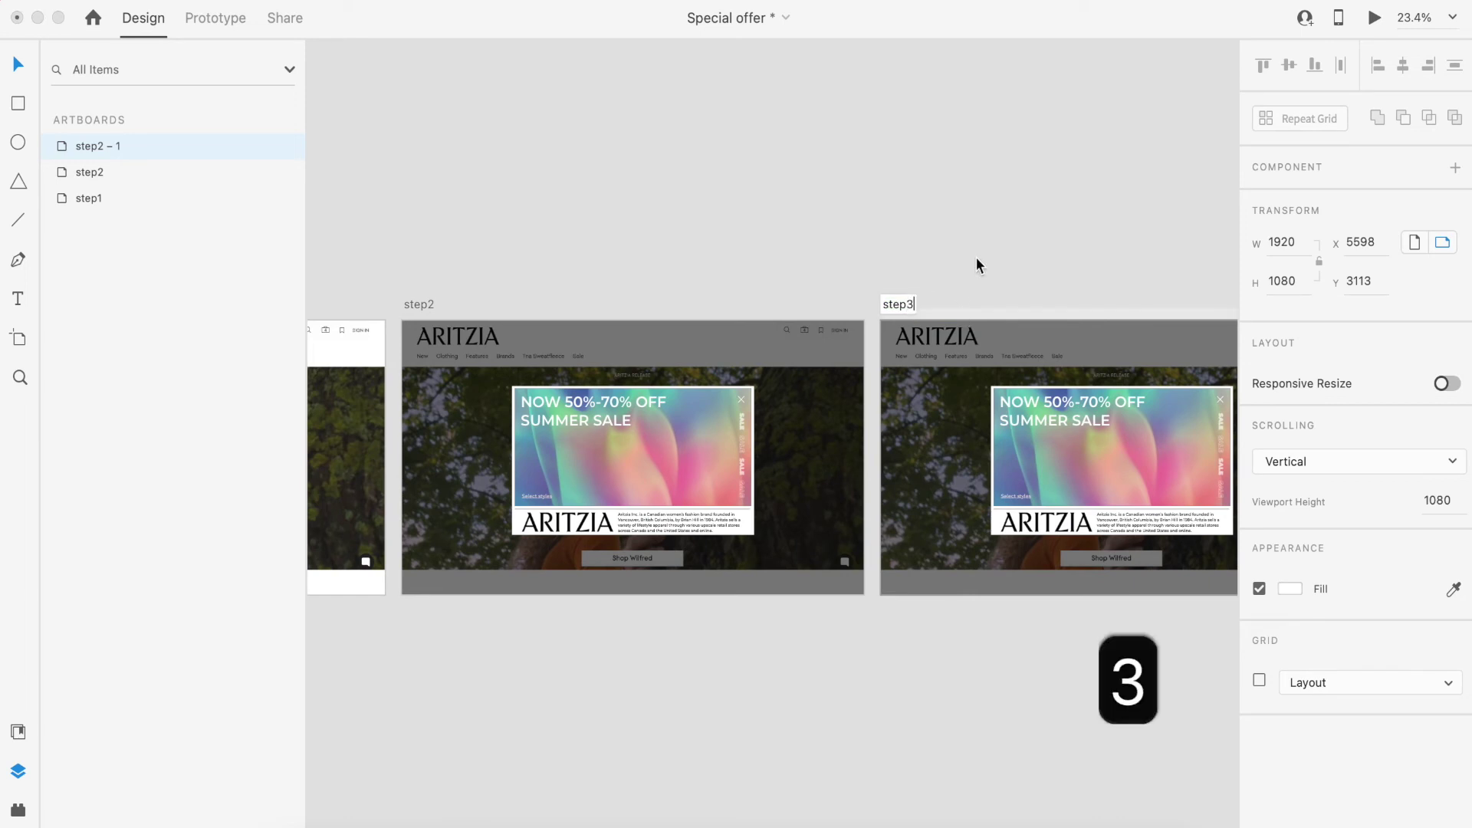
{"action": "left_click", "coordinate": [977, 255]}
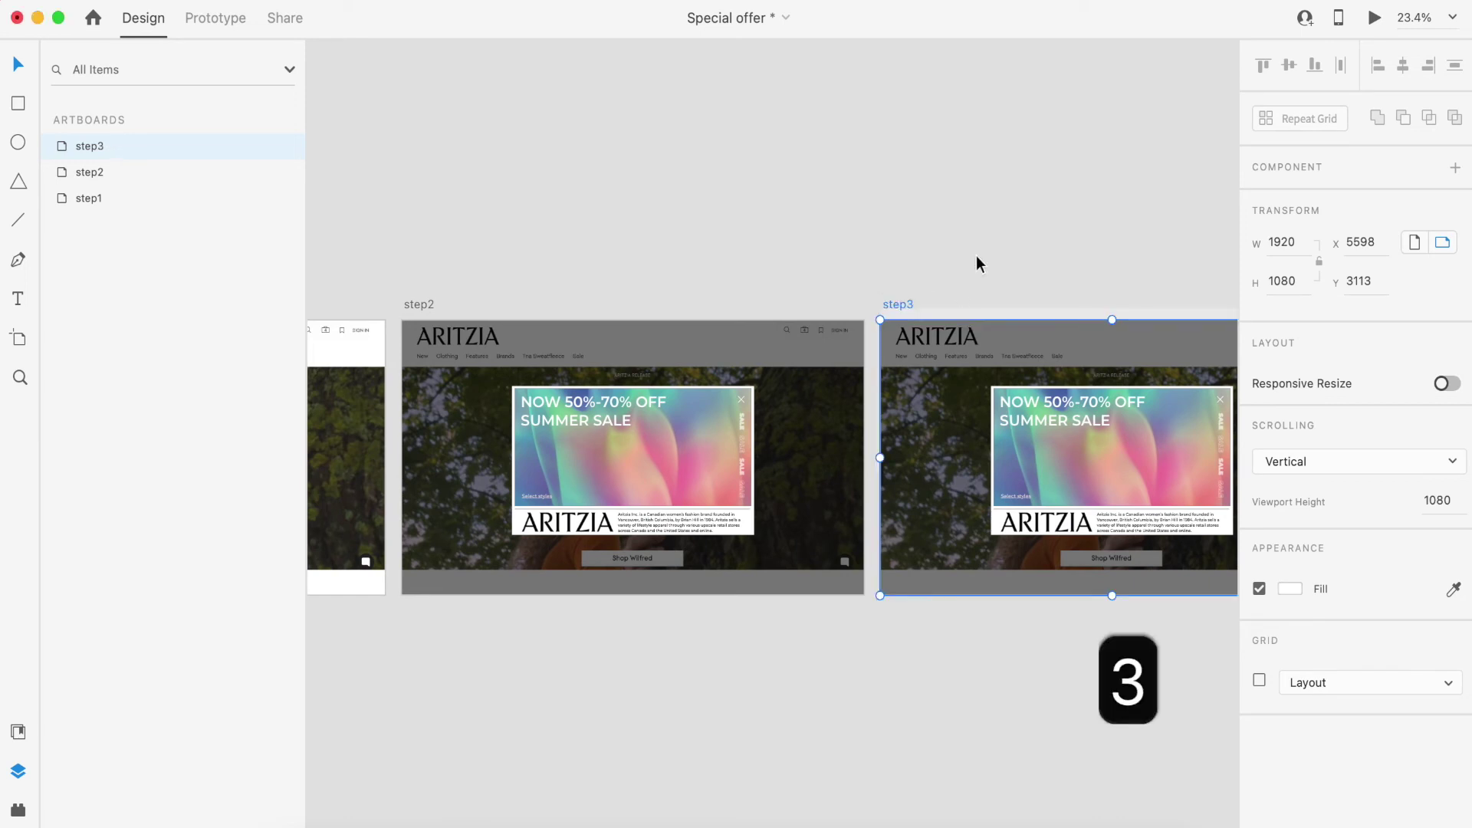
{"action": "left_click", "coordinate": [655, 459]}
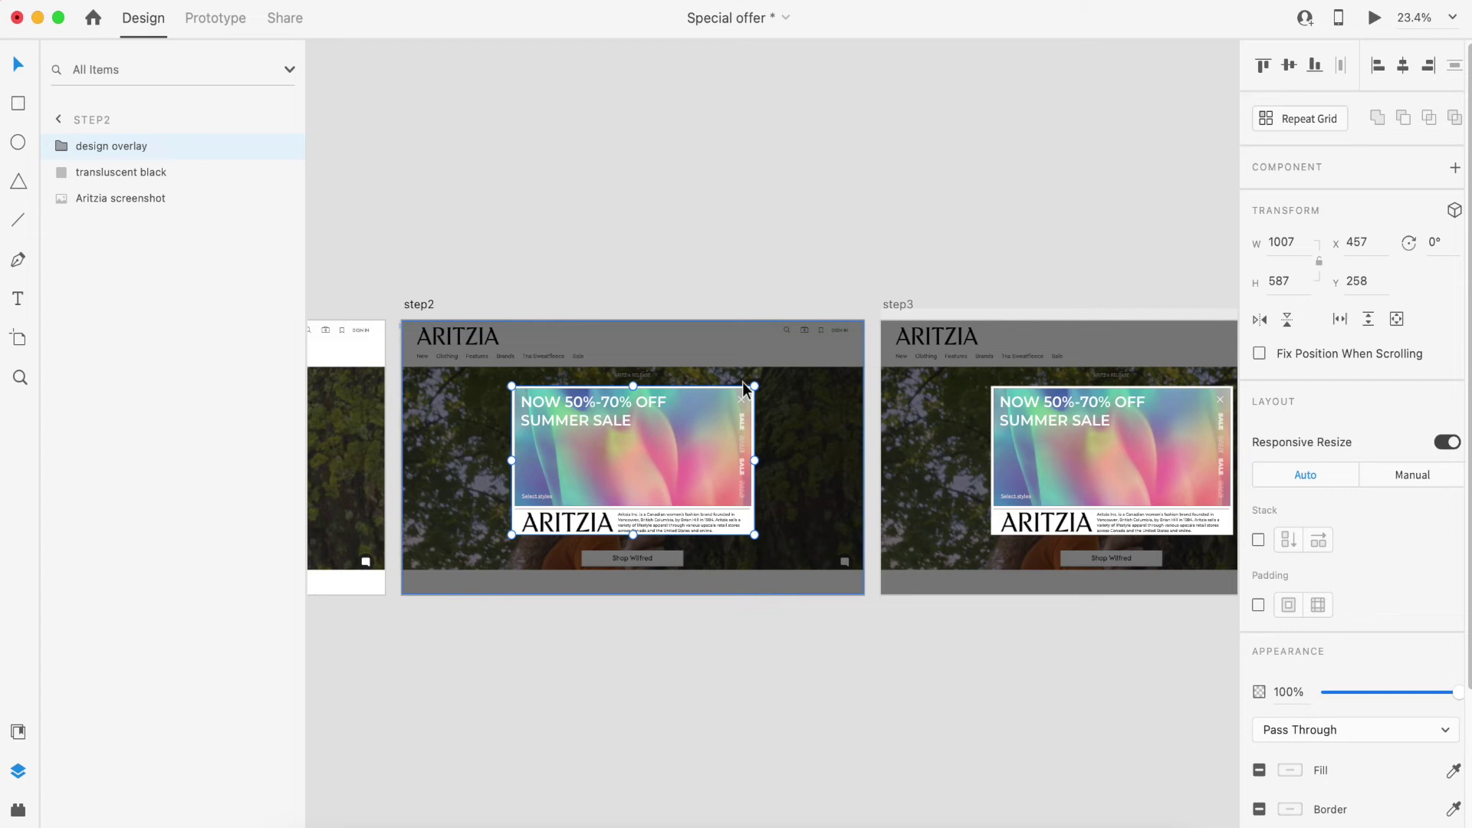
{"action": "left_click_drag", "start_coordinate": [755, 384], "coordinate": [749, 391]}
Link step2 to step3 with a Time trigger, Auto-Animate, Ease In and 0.2 s duration
{"action": "left_click", "coordinate": [490, 296]}
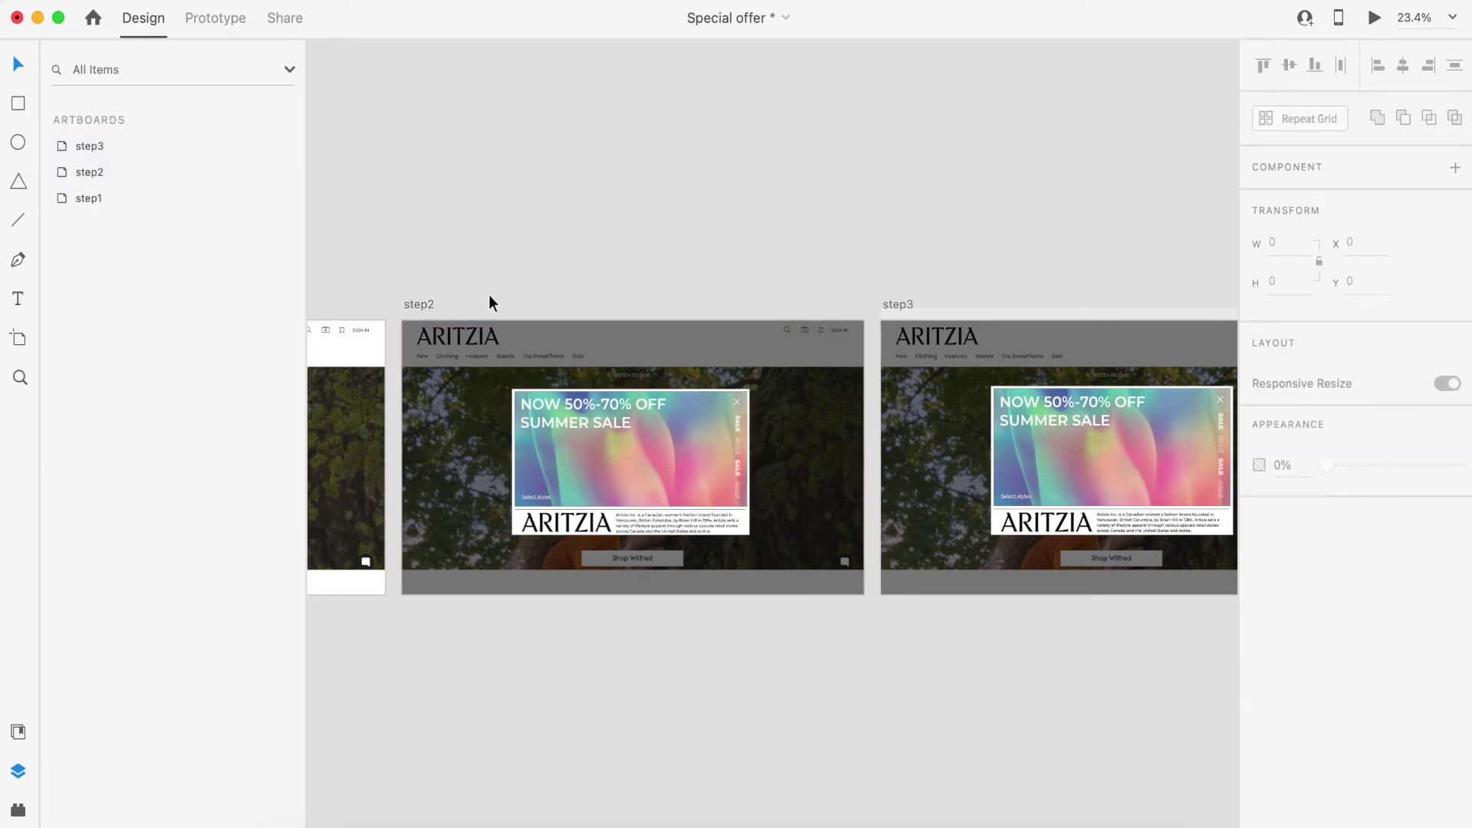
{"action": "left_click", "coordinate": [228, 21]}
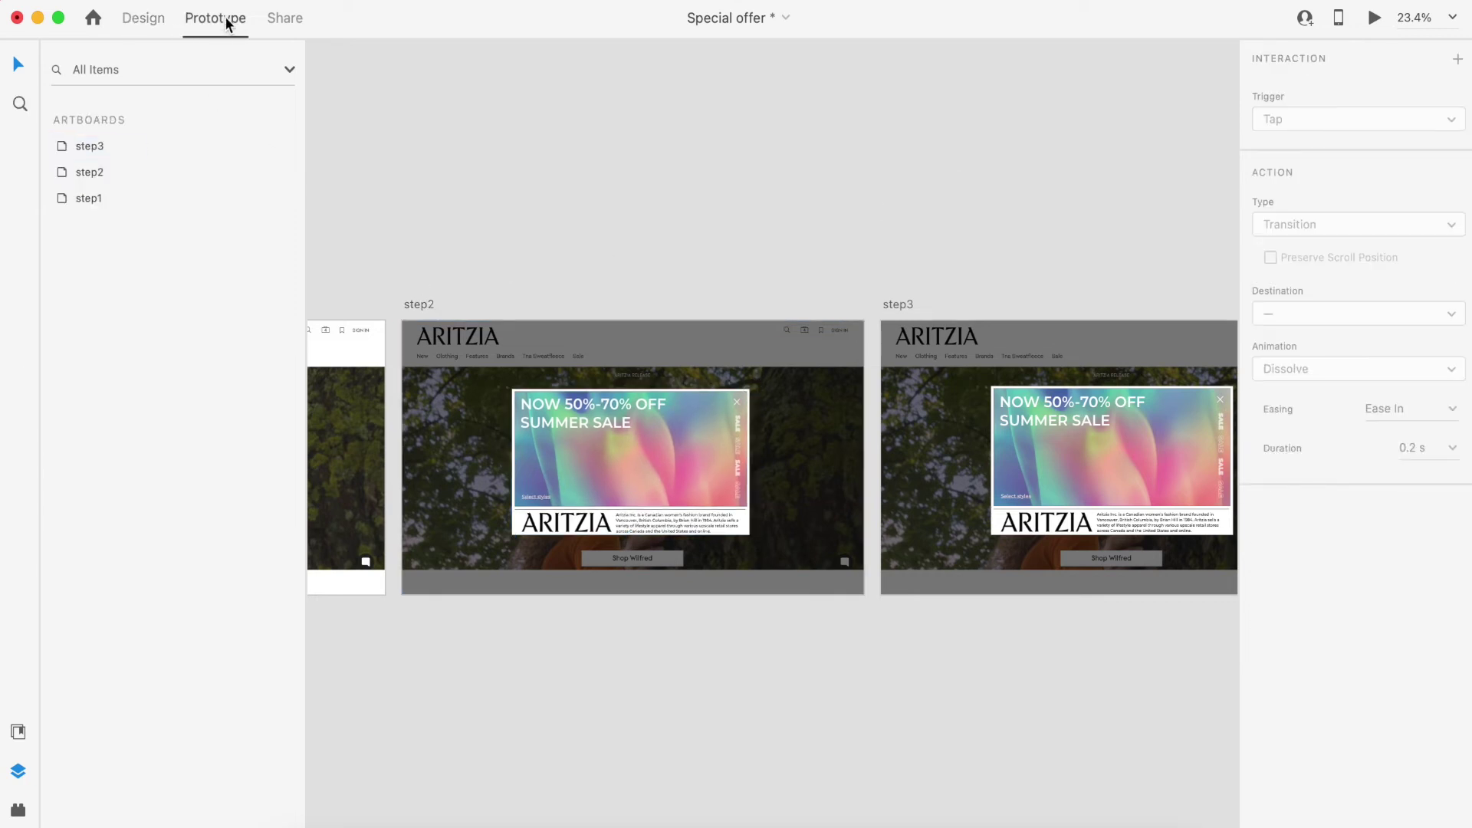
{"action": "left_click", "coordinate": [425, 303]}
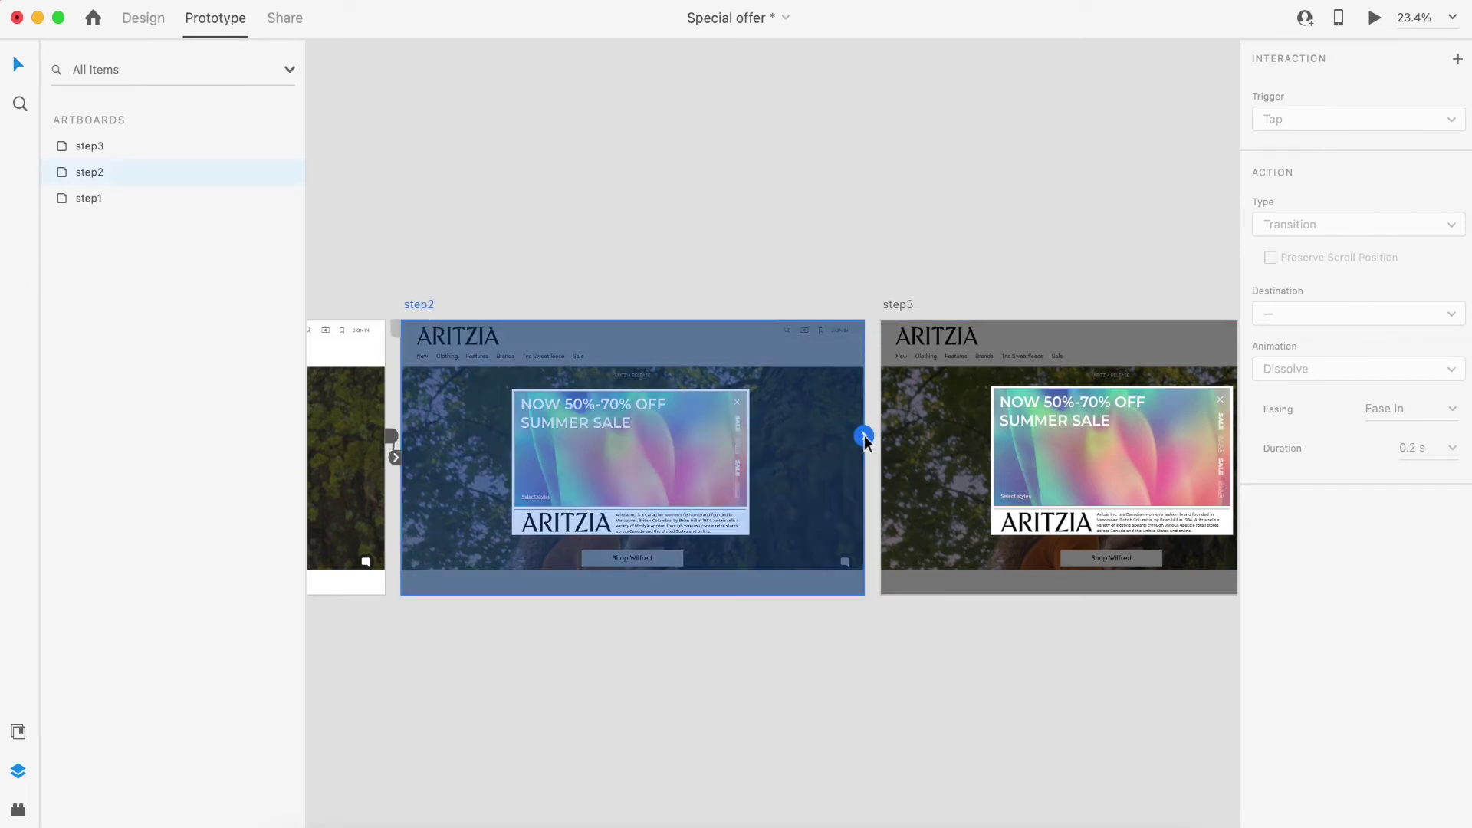
{"action": "left_click_drag", "start_coordinate": [863, 436], "coordinate": [882, 463]}
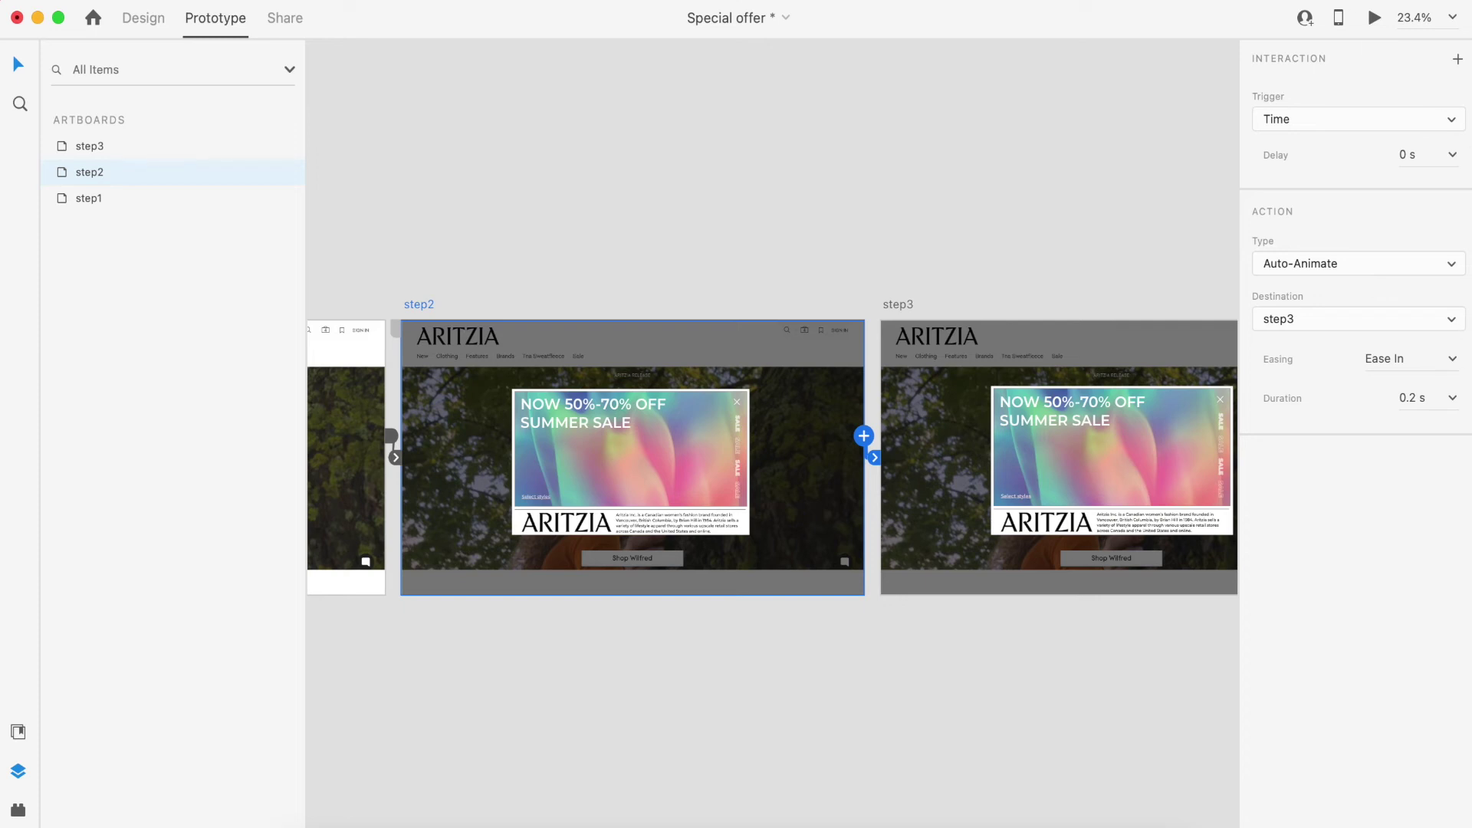
Preview the step2-to-step3 auto-animation
{"action": "left_click", "coordinate": [1375, 17]}
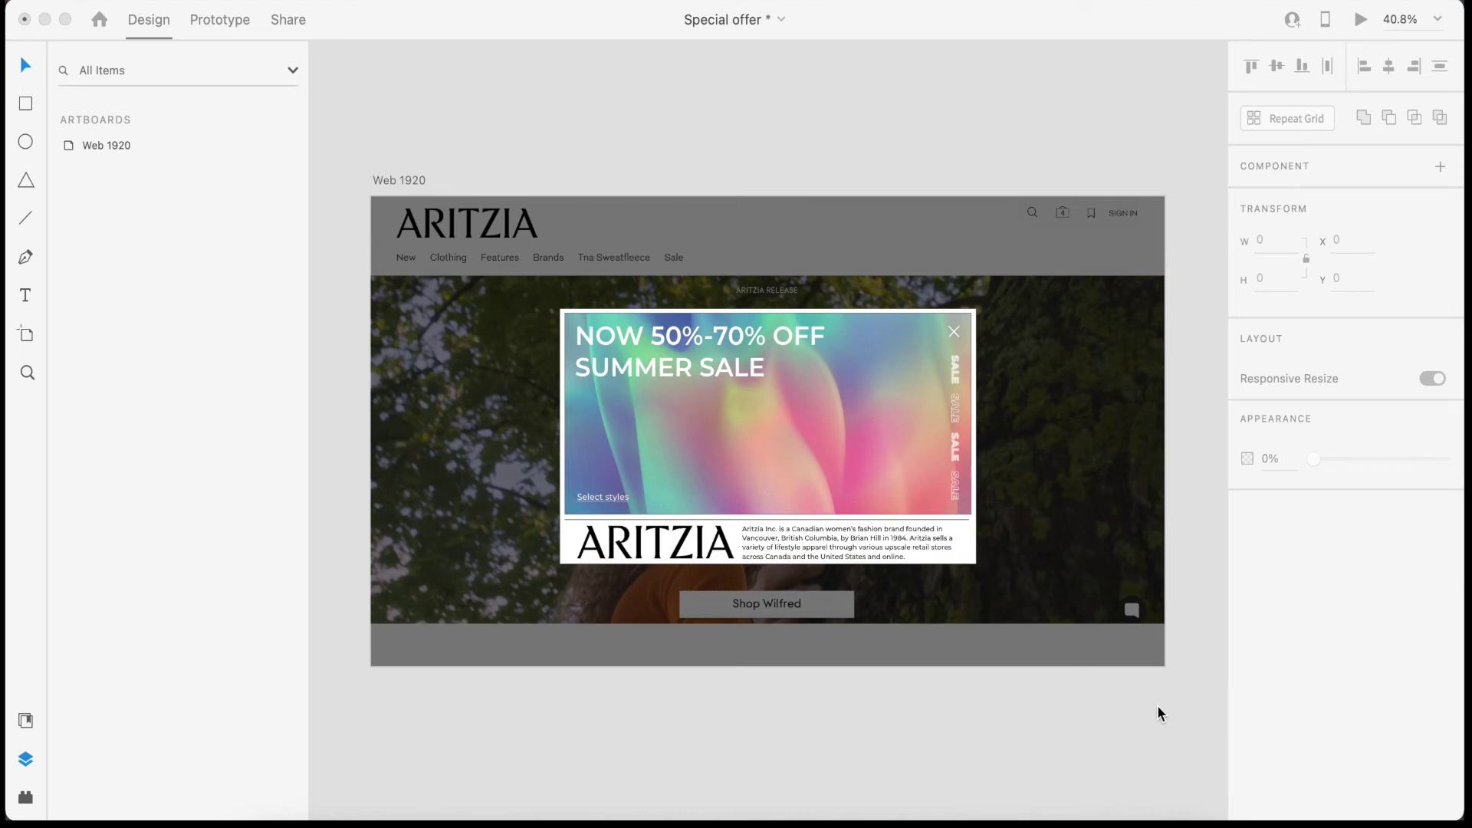
Duplicate Web 1920, then delete the sale pop-up and translucent black rectangle from the original
{"action": "left_click", "coordinate": [1157, 705]}
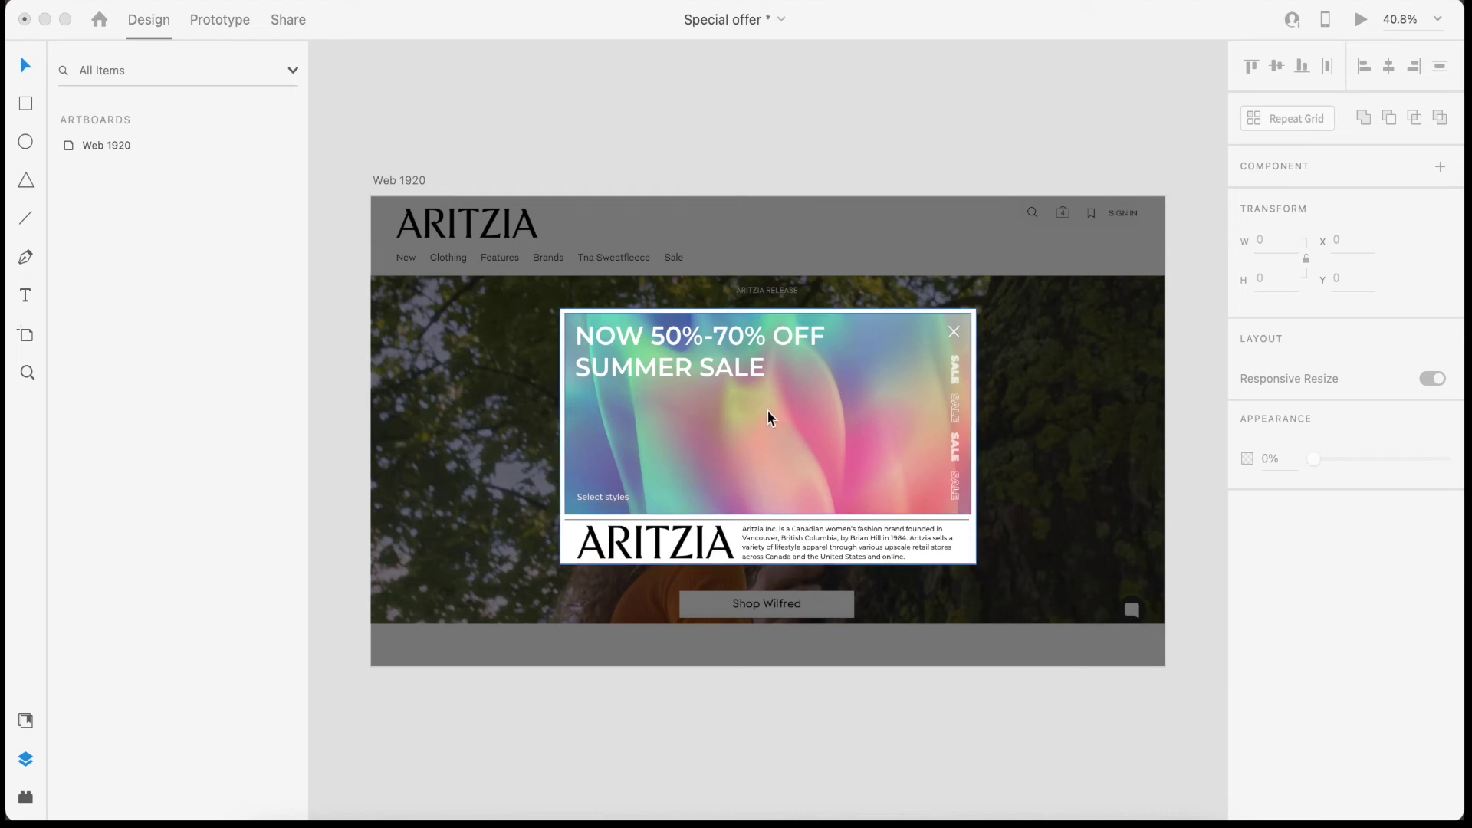
{"action": "left_click", "coordinate": [409, 181]}
{"action": "key", "text": "super+d"}
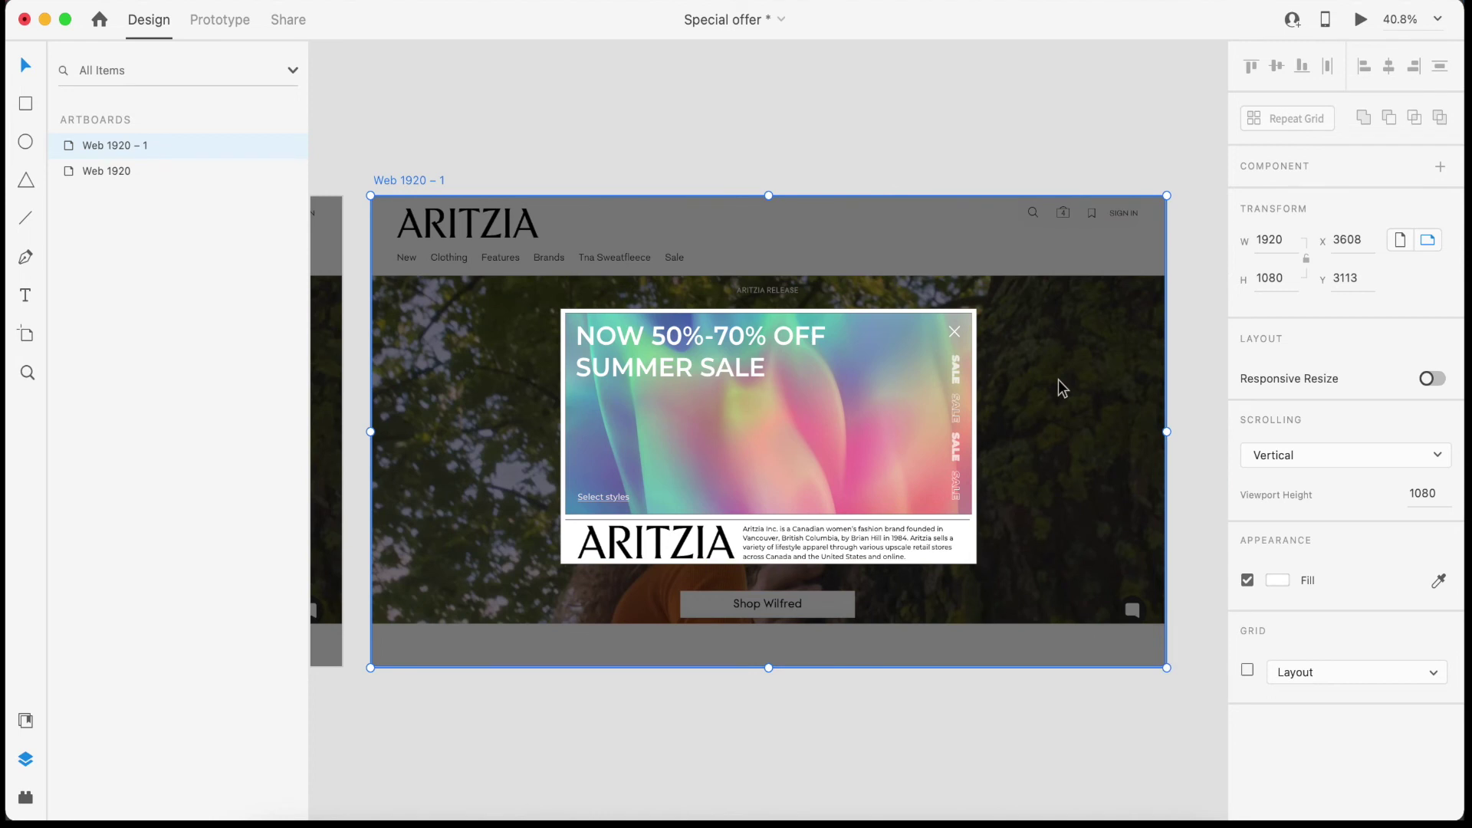
{"action": "scroll", "coordinate": [1058, 379], "scroll_direction": "left", "scroll_amount": 10}
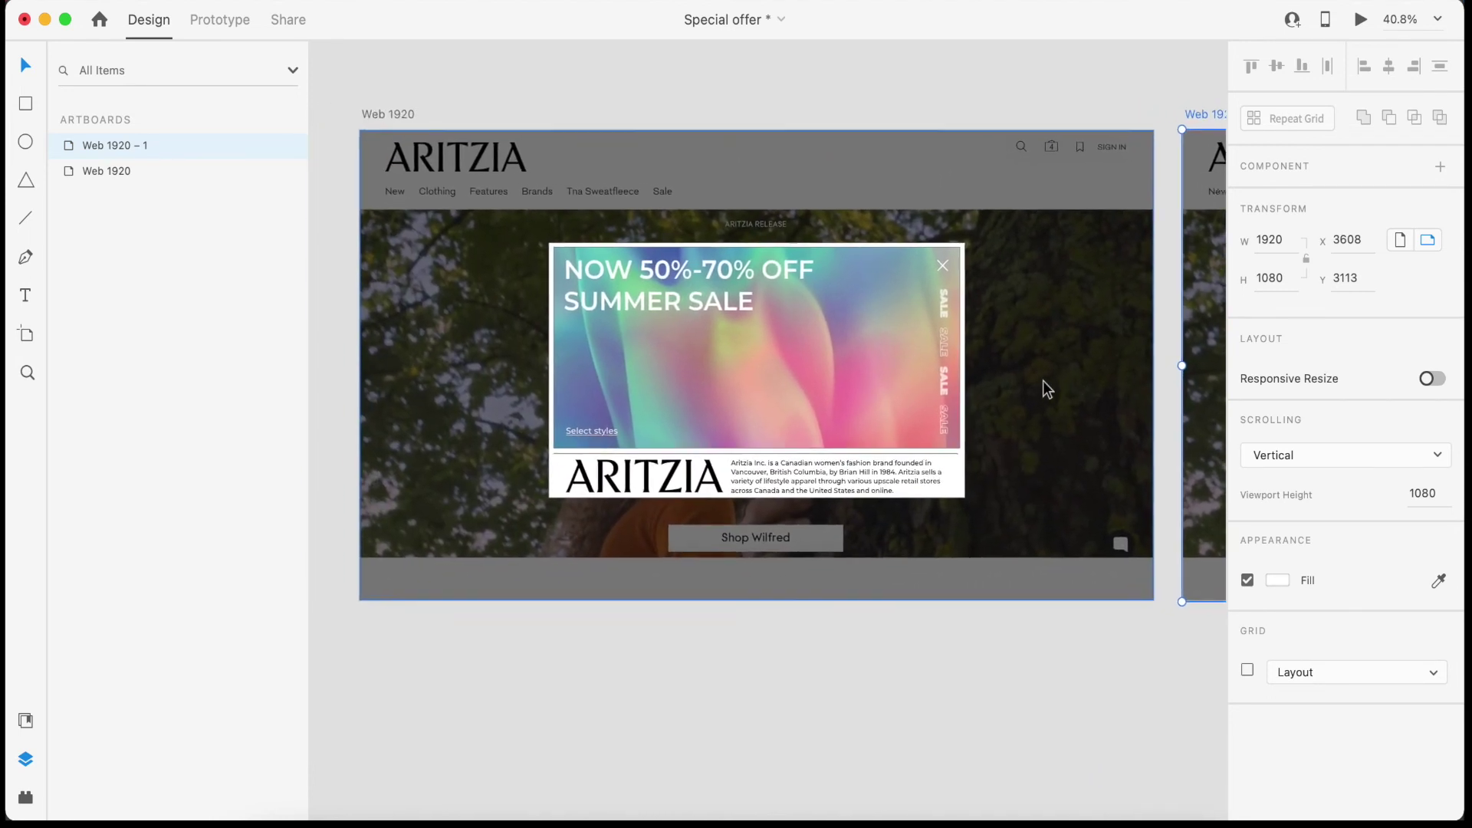
{"action": "left_click", "coordinate": [918, 401]}
{"action": "key", "text": "BackSpace"}
{"action": "left_click", "coordinate": [1021, 388]}
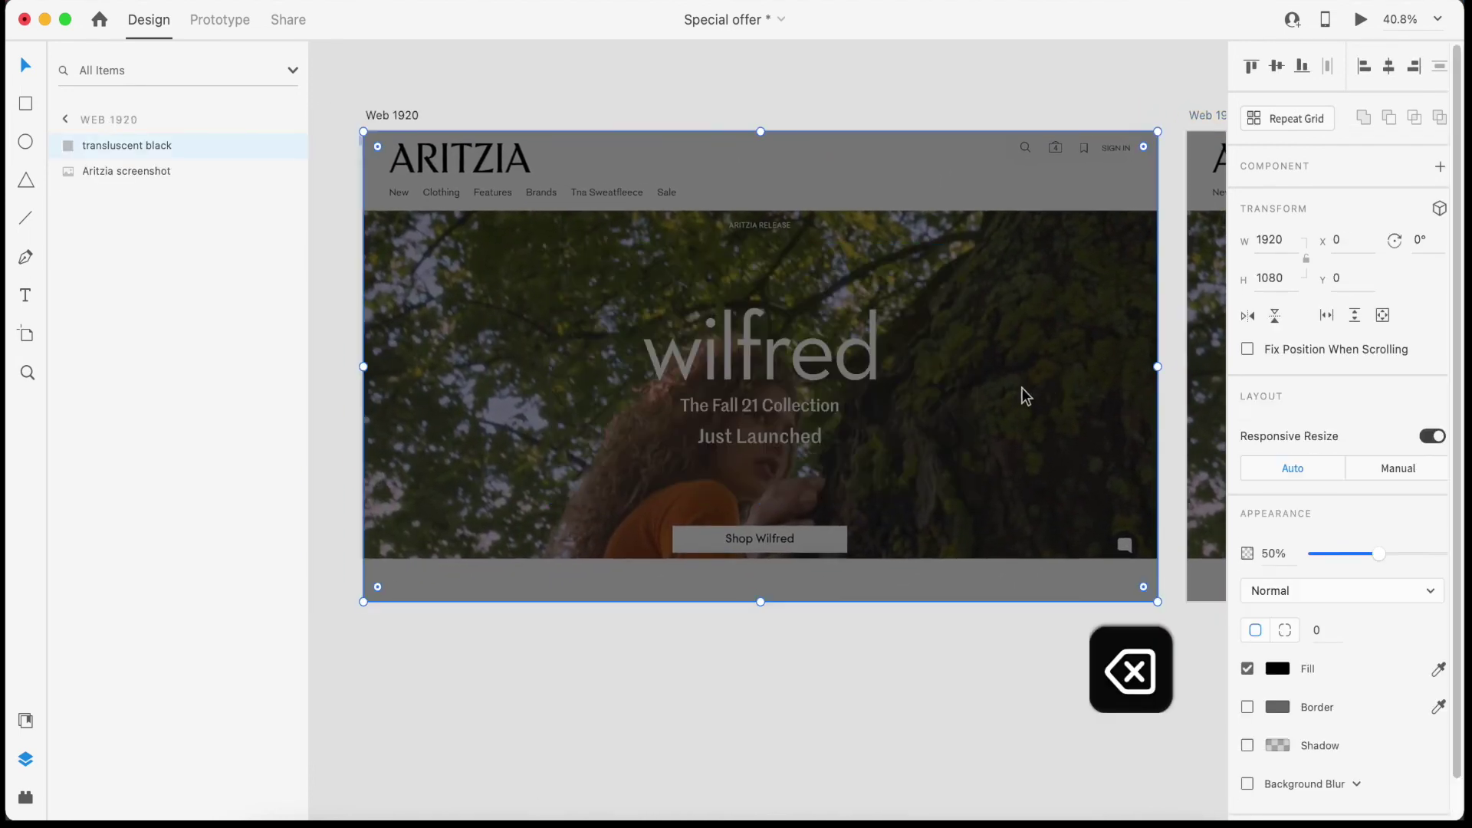
{"action": "key", "text": "BackSpace"}
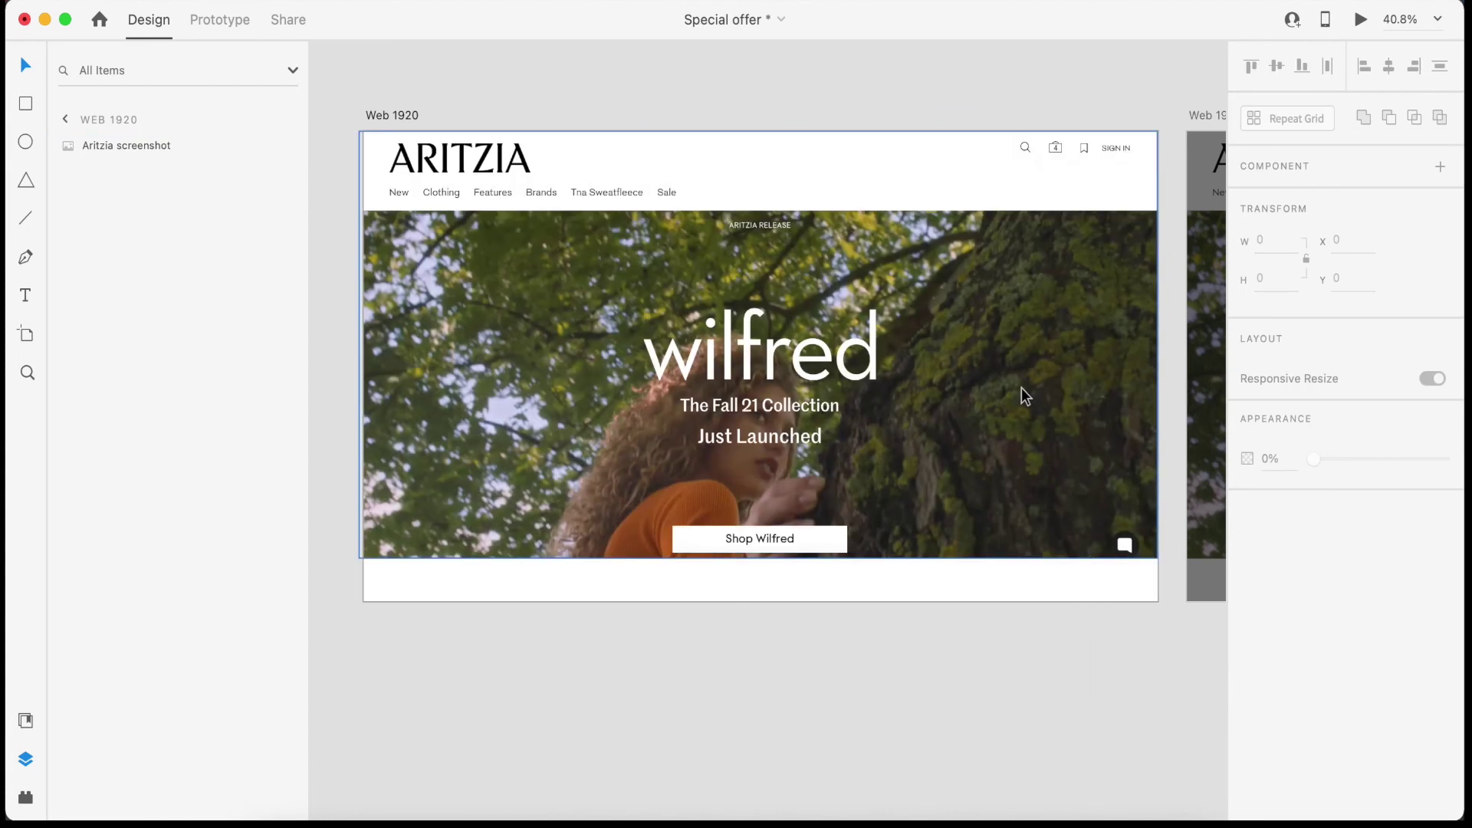
Rename the original artboard 'background' and select the Web 1920 – 1 copy
{"action": "double_click", "coordinate": [392, 115]}
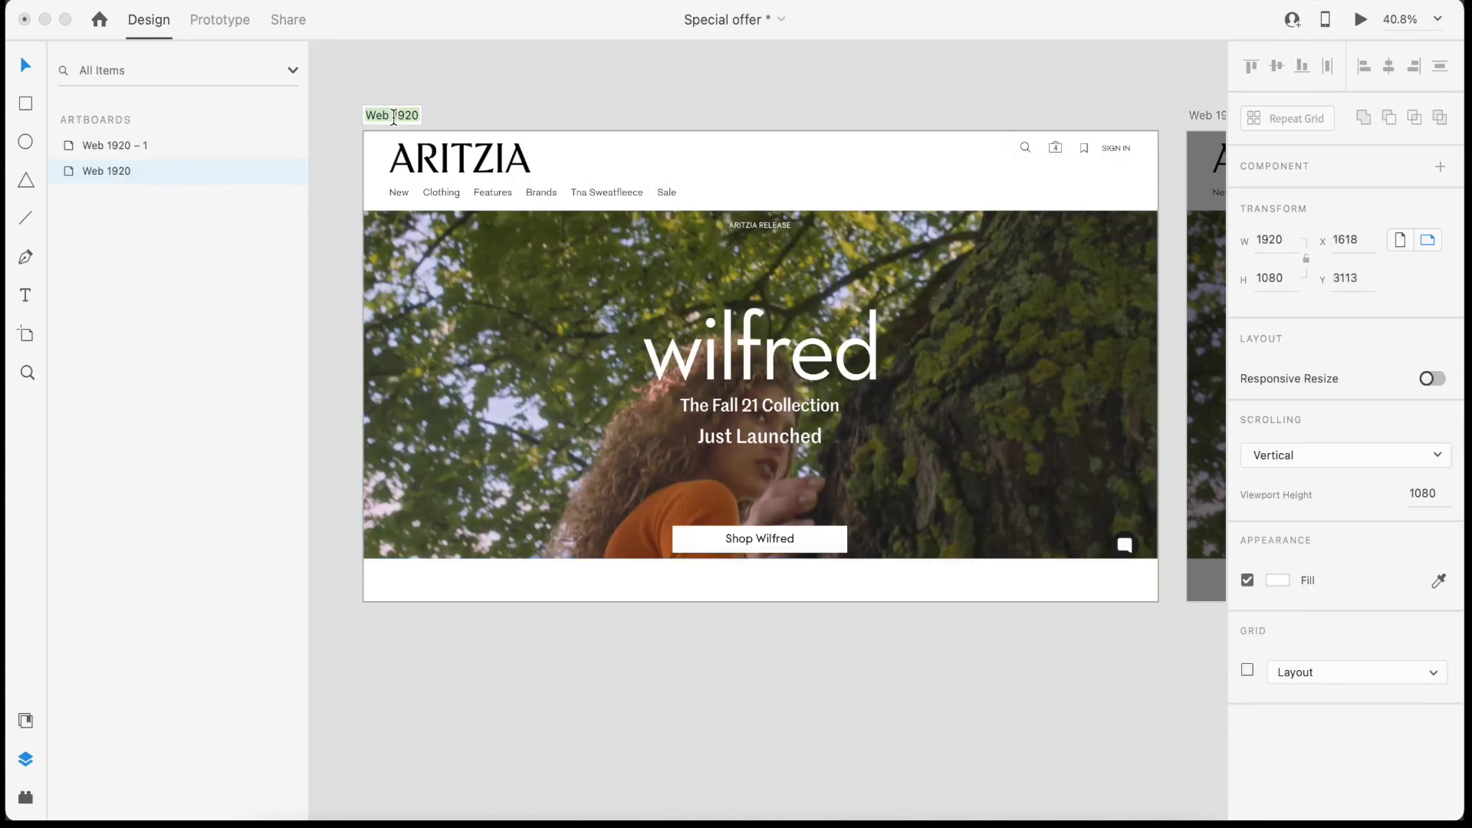
{"action": "type", "text": "background"}
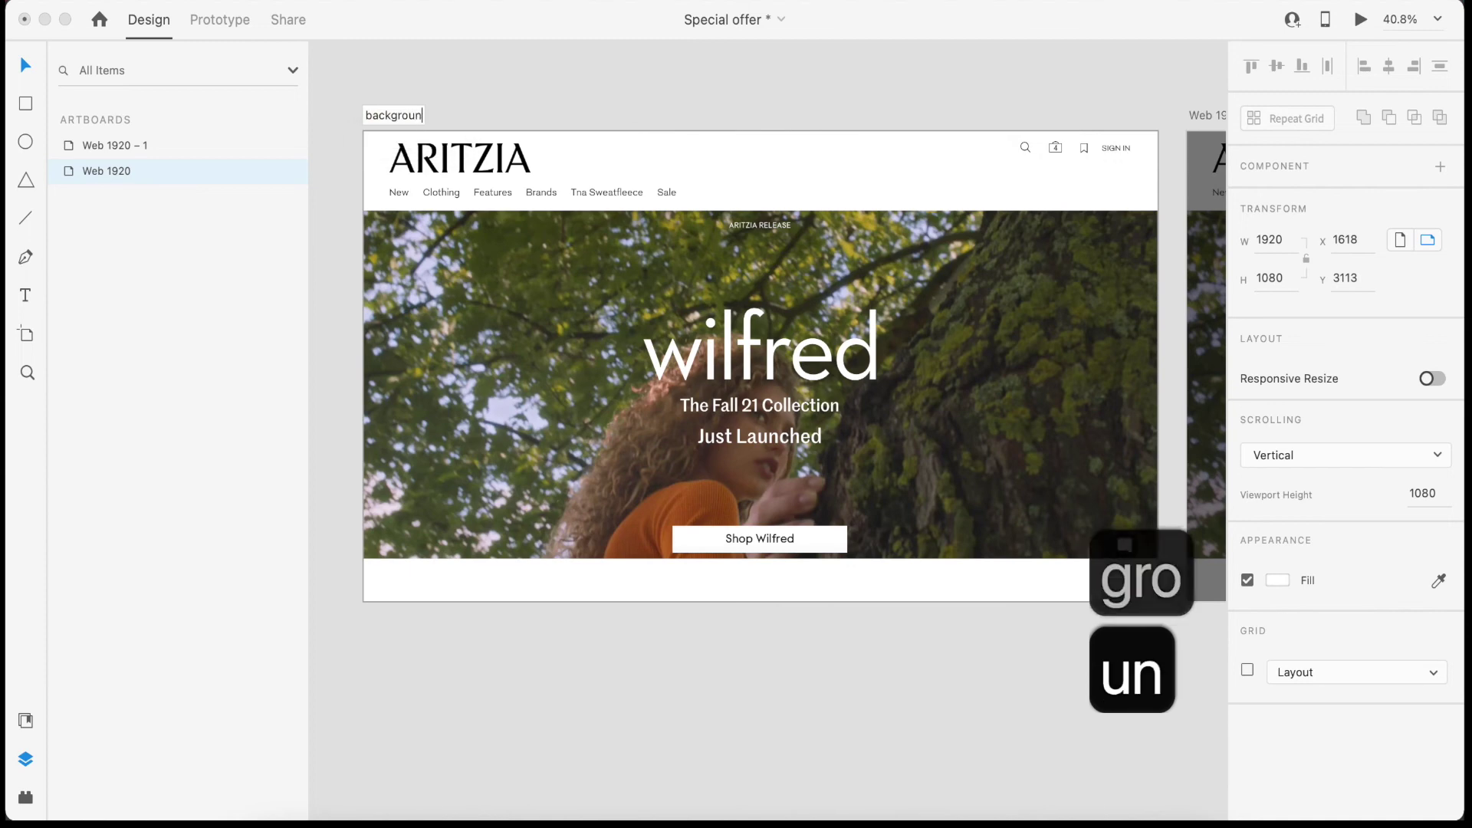
{"action": "left_click", "coordinate": [618, 661]}
{"action": "scroll", "coordinate": [440, 505], "scroll_direction": "down", "scroll_amount": 3}
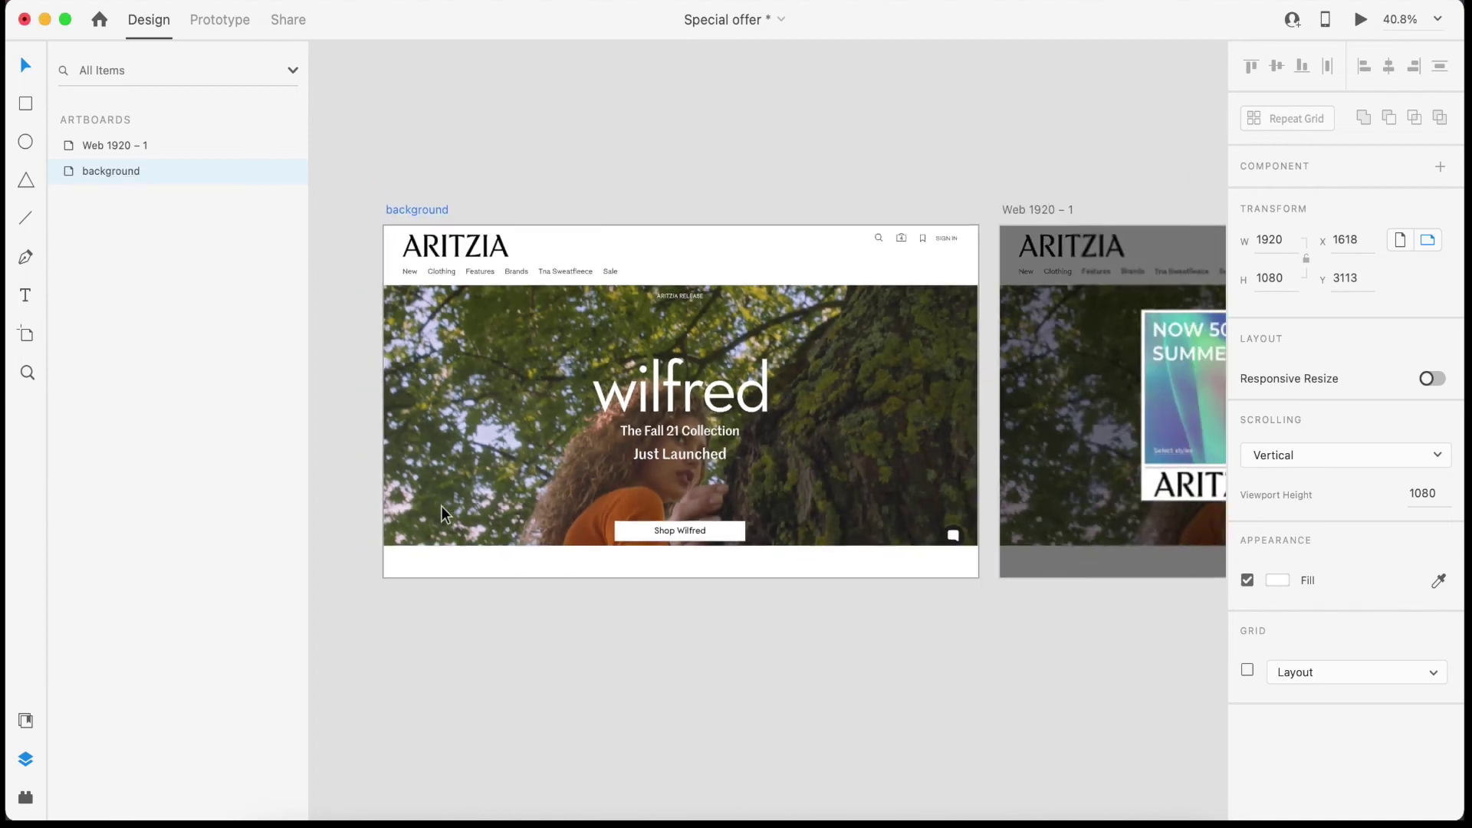
{"action": "left_click", "coordinate": [952, 260]}
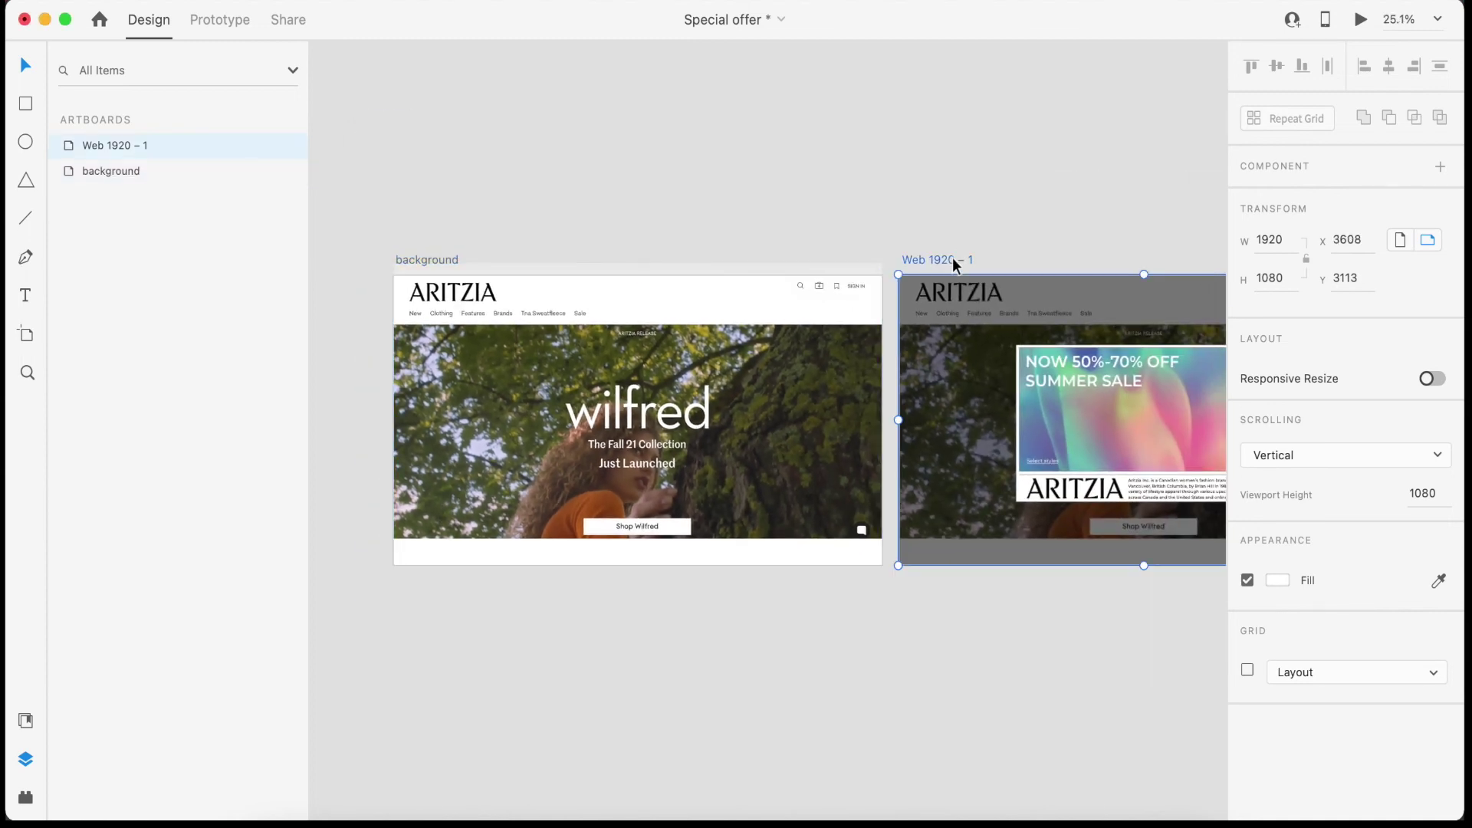
Delete the Aritzia screenshot layer from Web 1920 – 1 and zoom to fit both artboards
{"action": "double_click", "coordinate": [68, 149]}
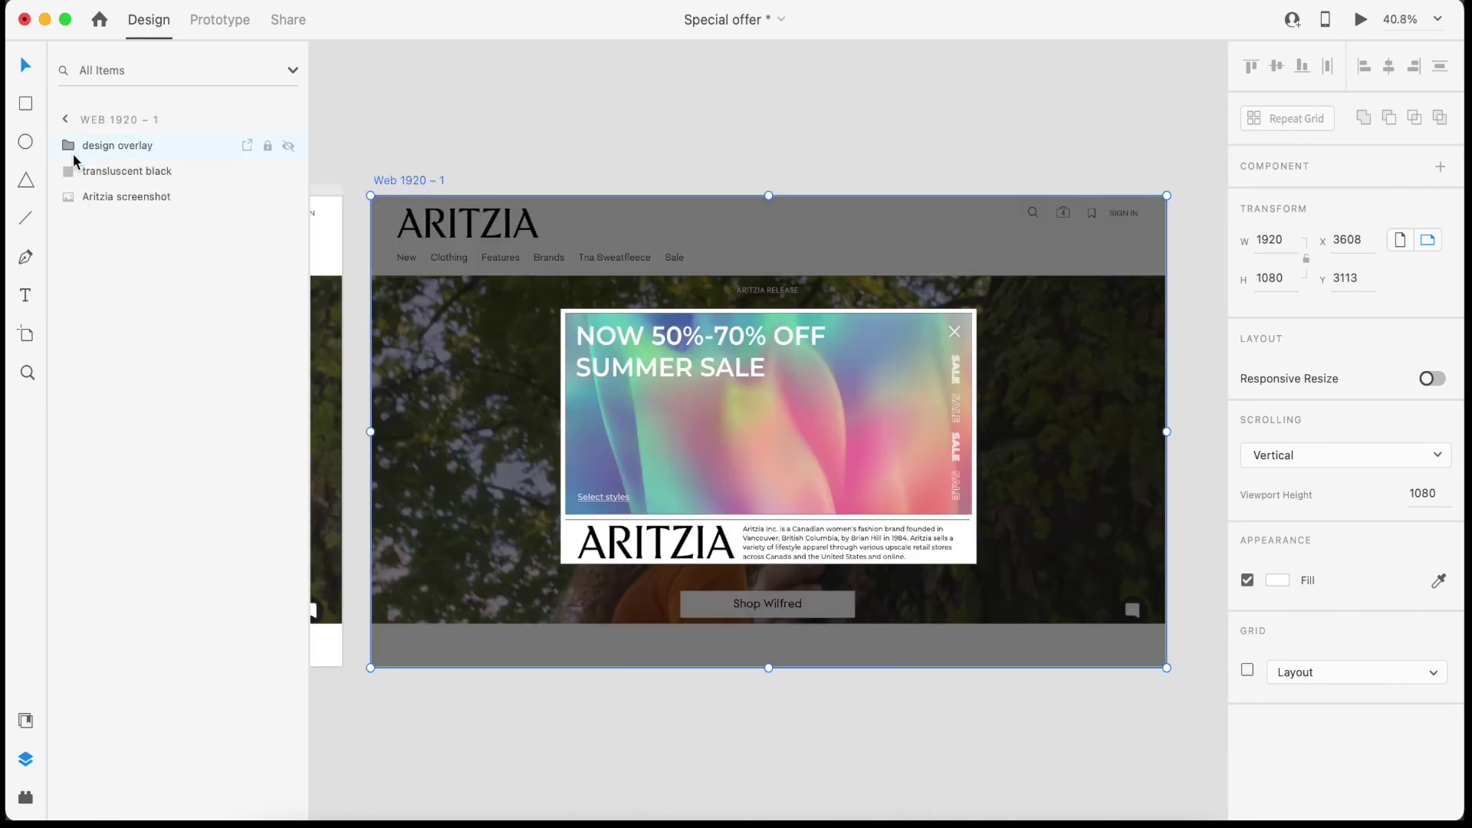
{"action": "left_click", "coordinate": [112, 197]}
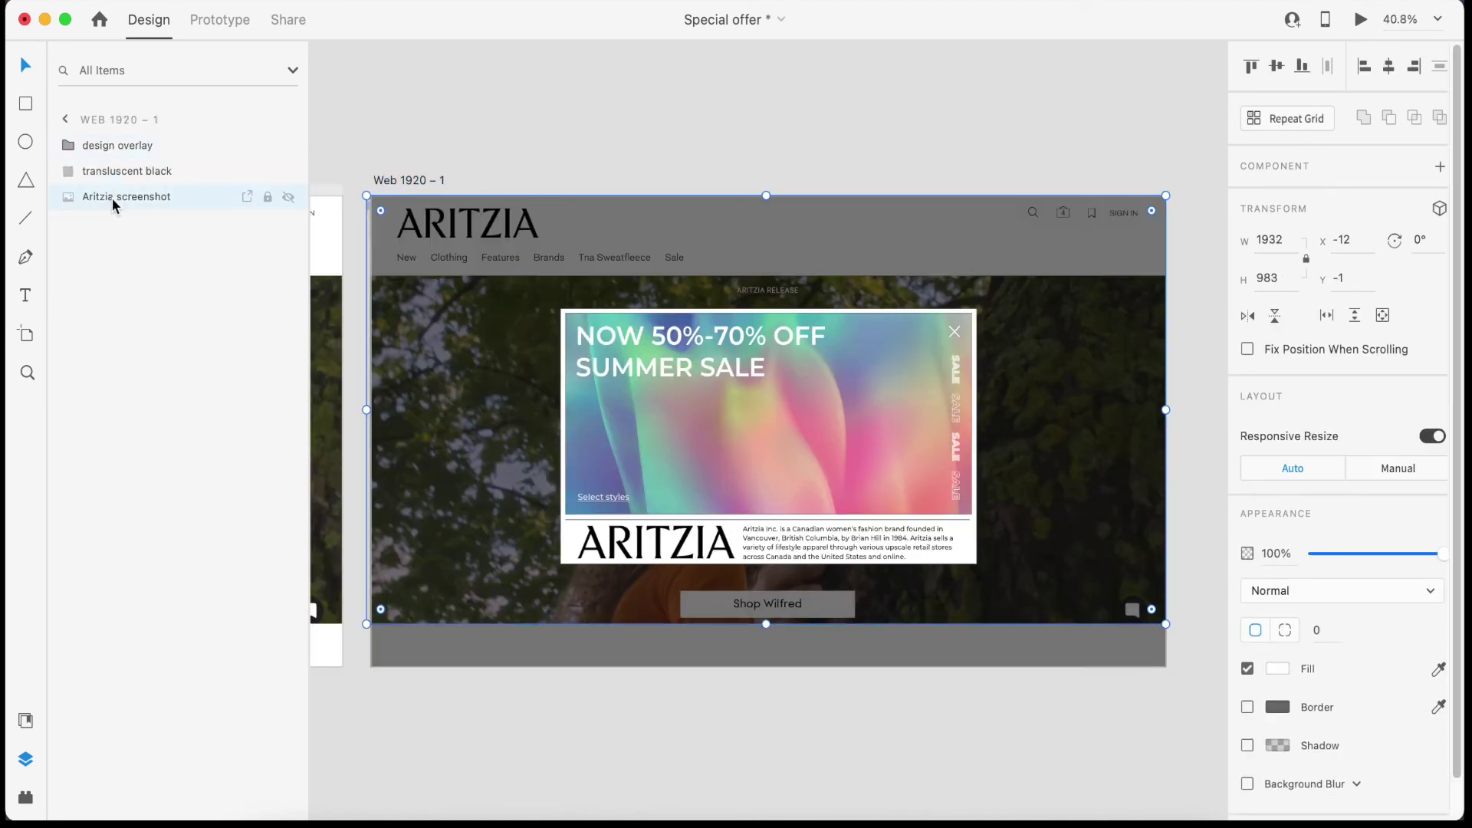
{"action": "key", "text": "Delete"}
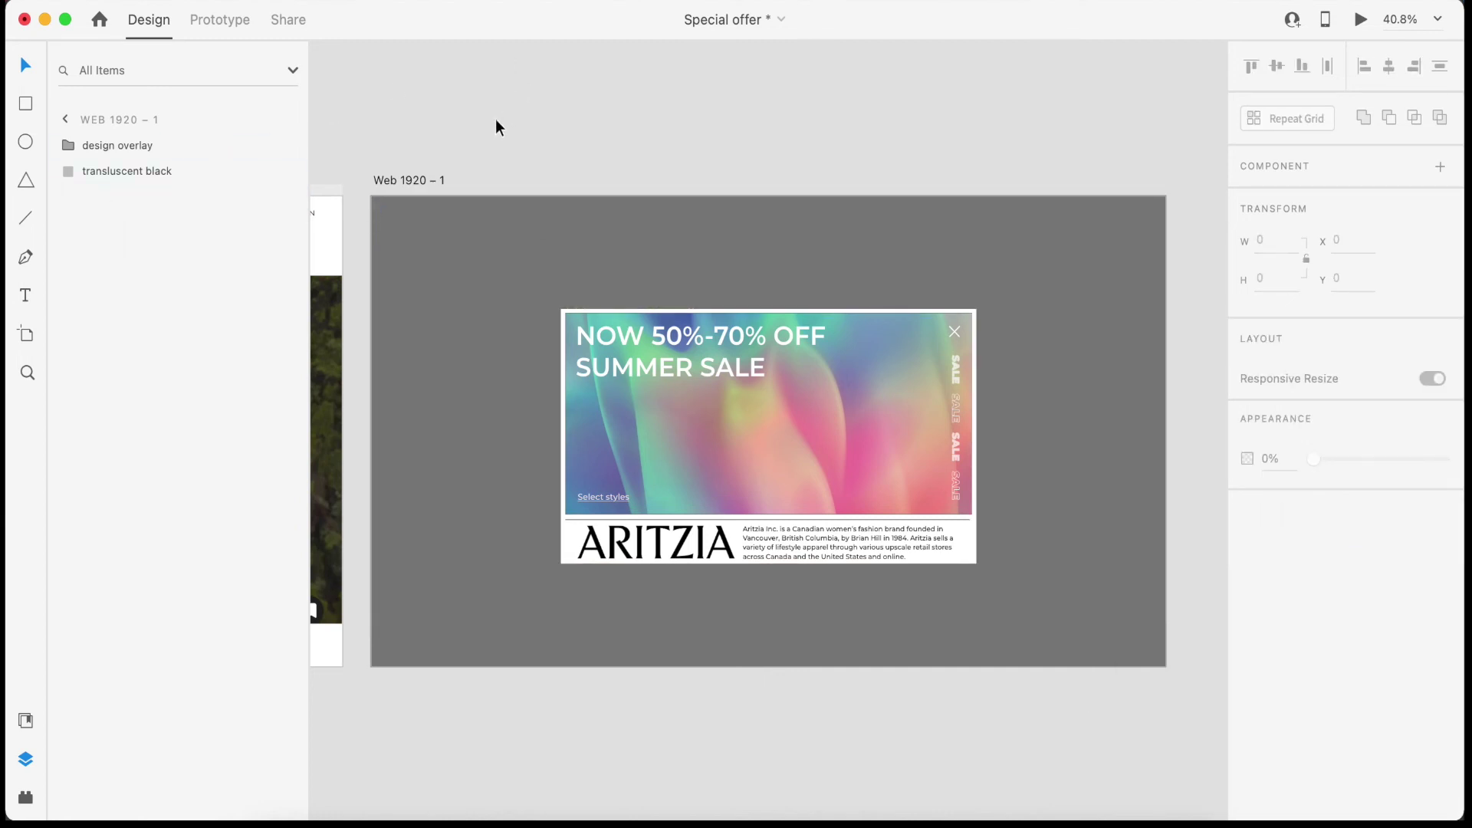
{"action": "left_click", "coordinate": [652, 134]}
{"action": "key", "text": "super+0"}
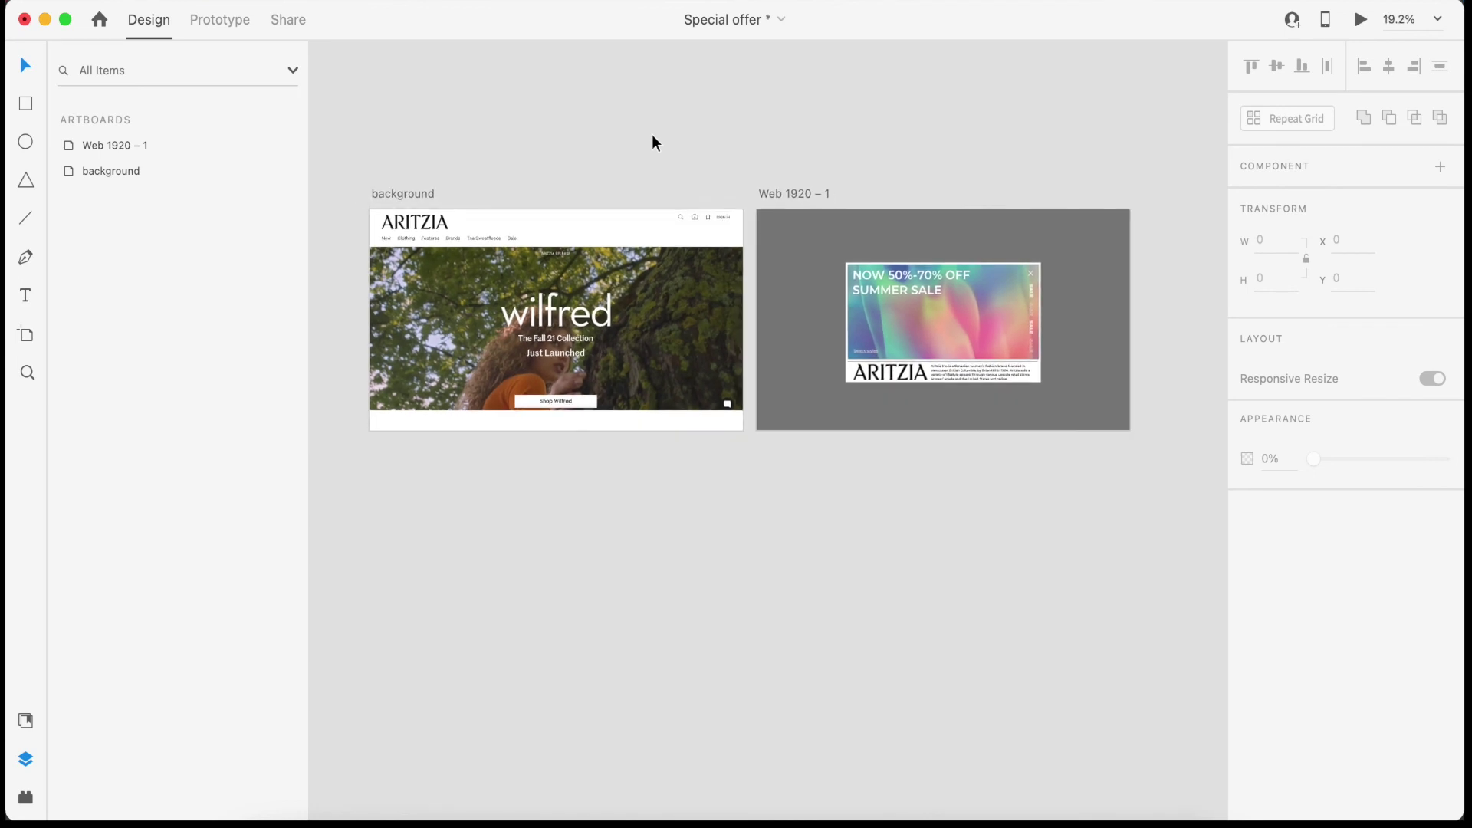
In Prototype mode, wire the background artboard to Web 1920 – 1
{"action": "left_click", "coordinate": [212, 30]}
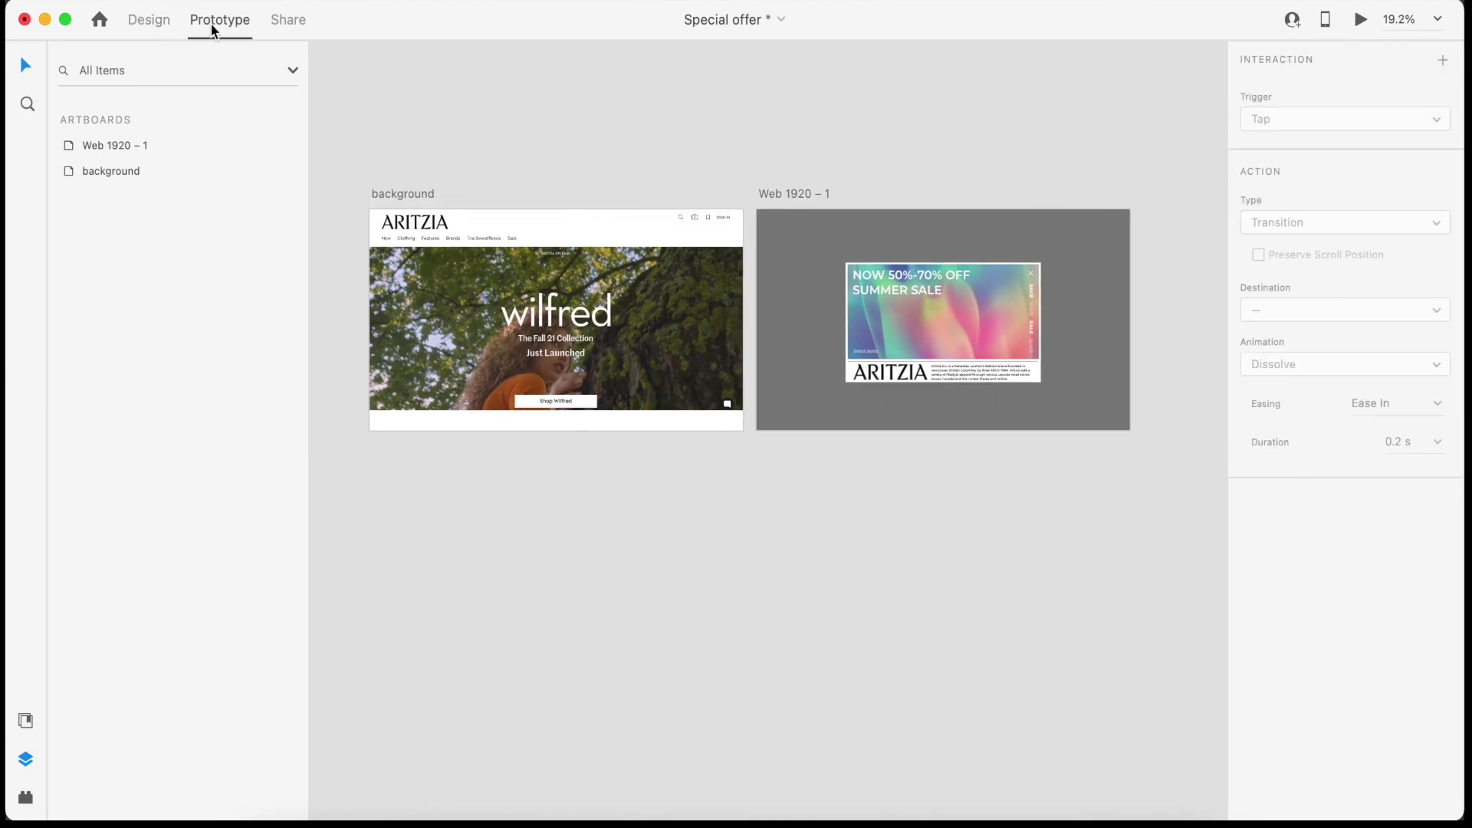
{"action": "left_click", "coordinate": [393, 193]}
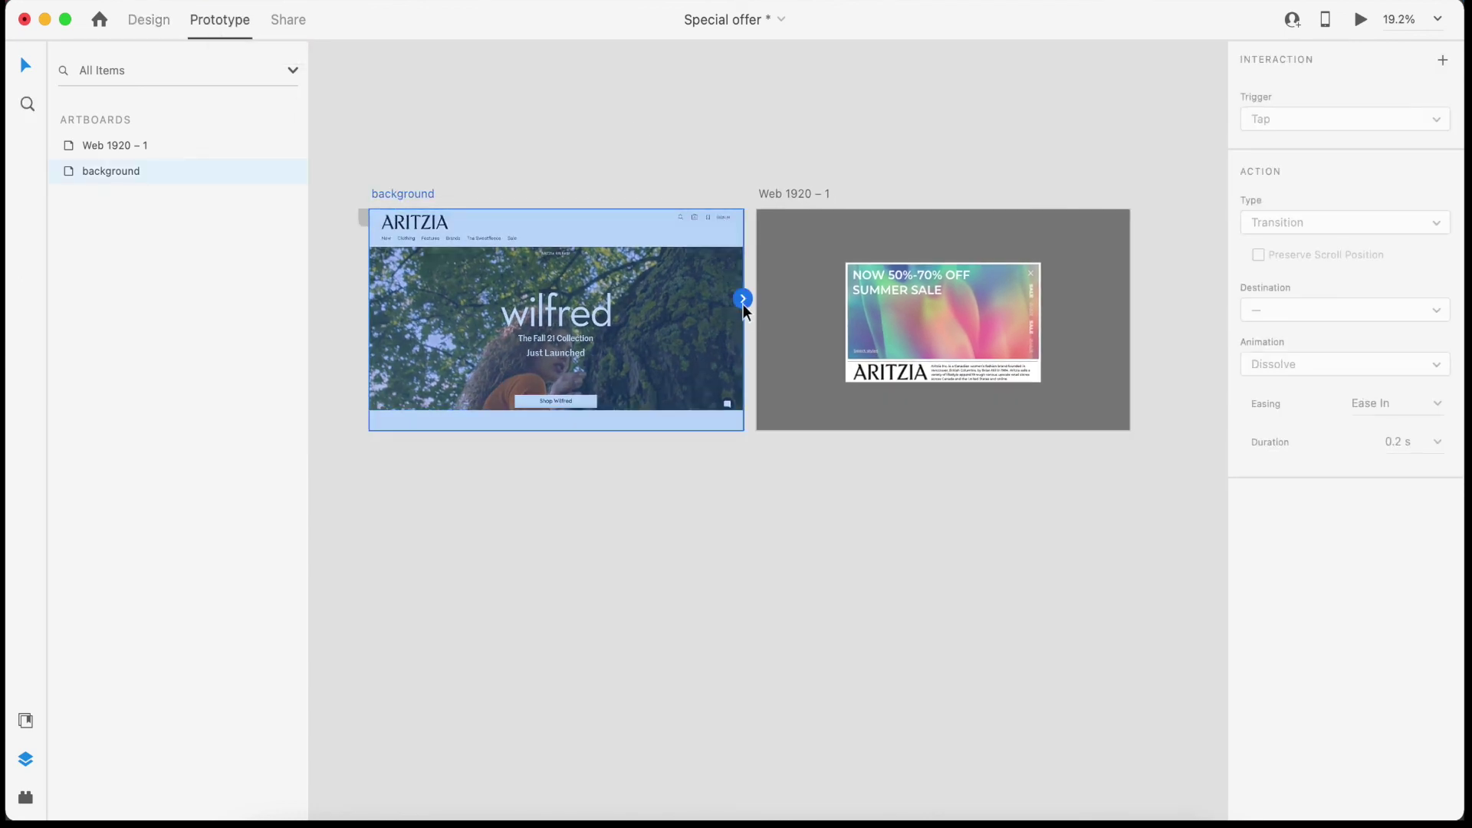
{"action": "left_click_drag", "start_coordinate": [743, 299], "coordinate": [758, 337]}
{"action": "left_click_drag", "start_coordinate": [760, 343], "coordinate": [755, 355]}
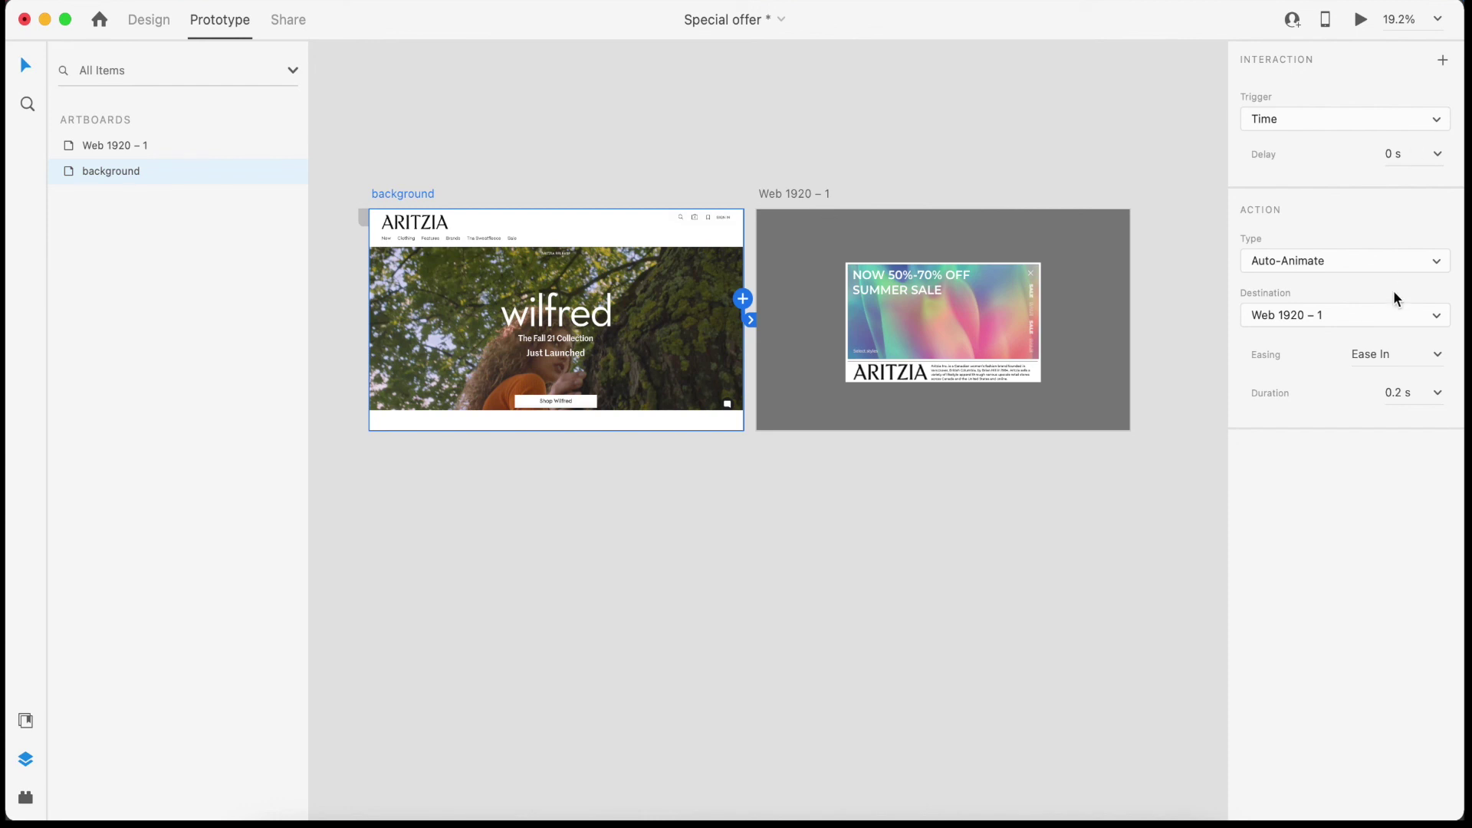
Make the interaction an Overlay action with Ease In-Out easing
{"action": "left_click", "coordinate": [1394, 263]}
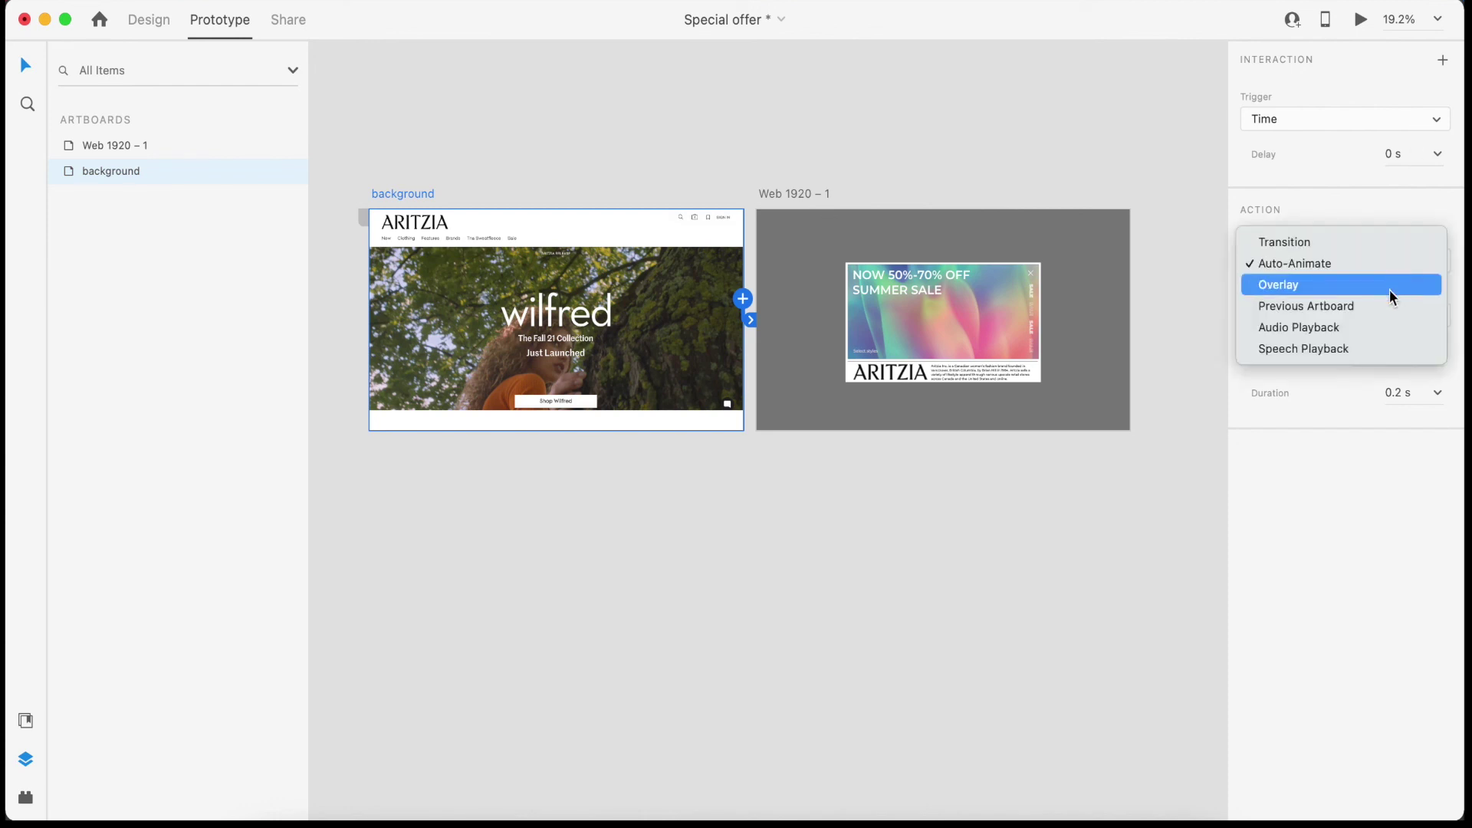
{"action": "left_click", "coordinate": [1393, 286]}
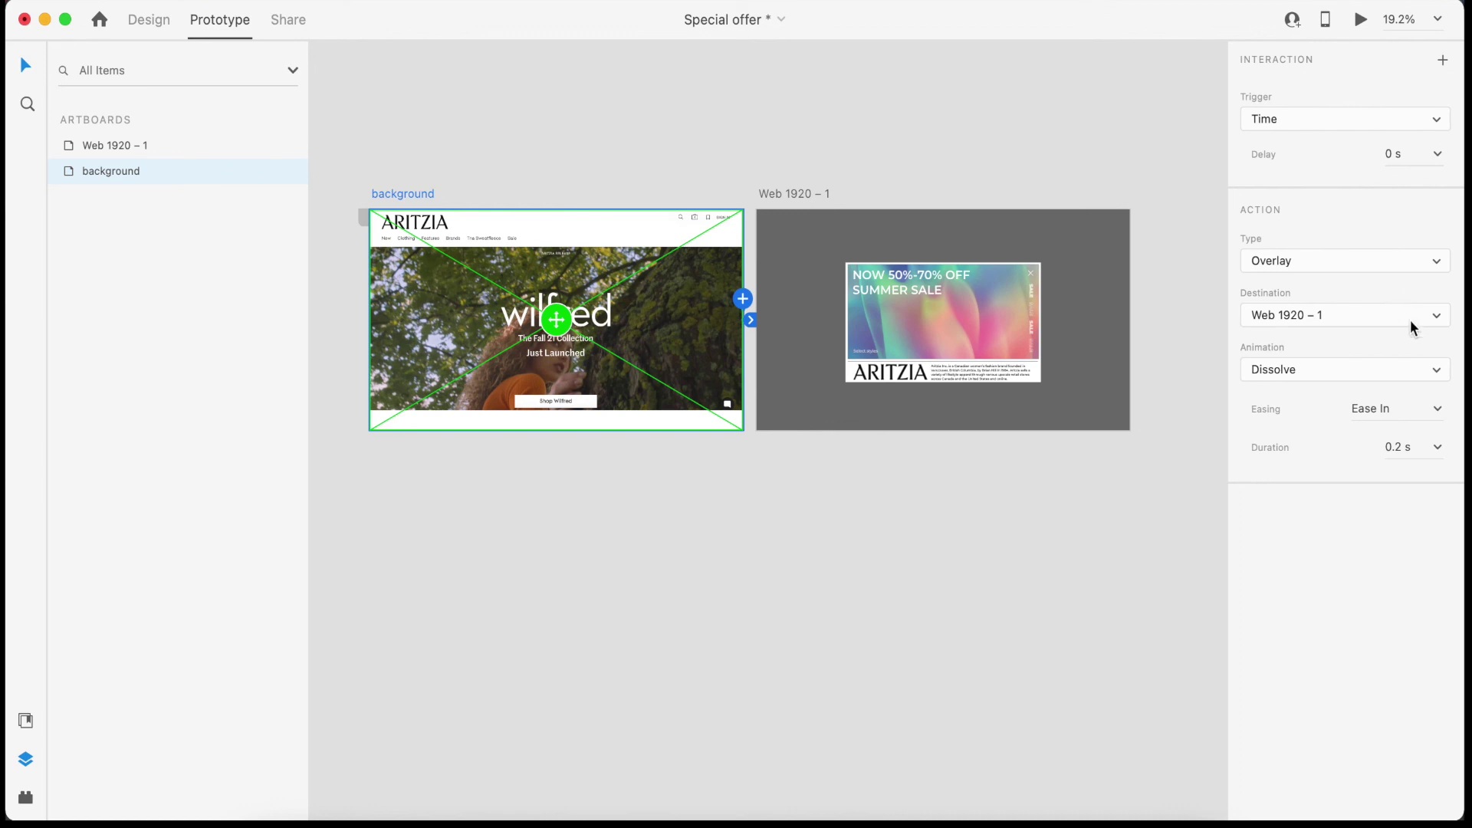
{"action": "left_click", "coordinate": [1436, 410]}
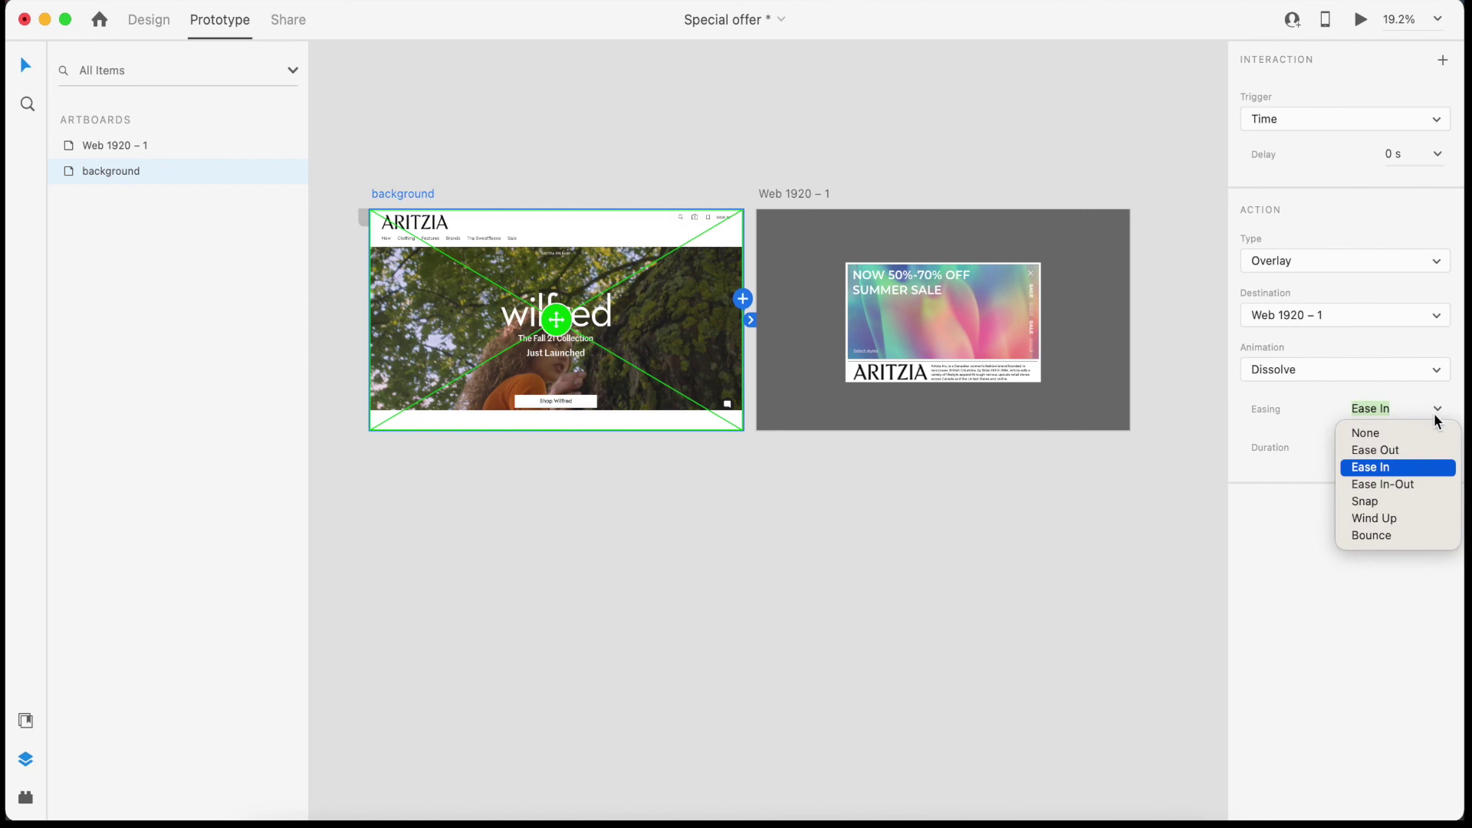
{"action": "left_click", "coordinate": [1416, 484]}
Run Desktop Preview to play the summer-sale pop-up over the dimmed homepage
{"action": "left_click", "coordinate": [1361, 21]}
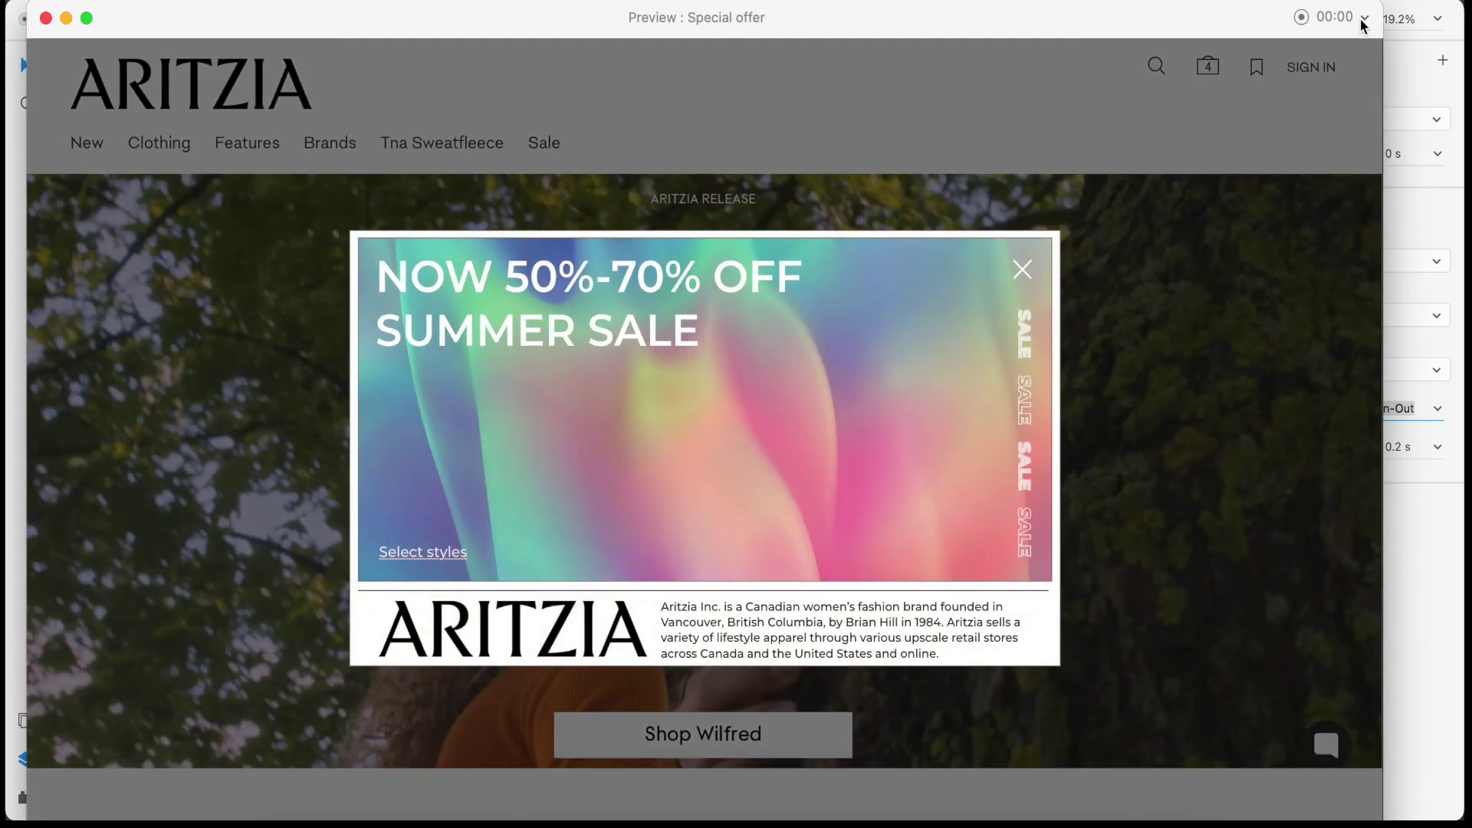